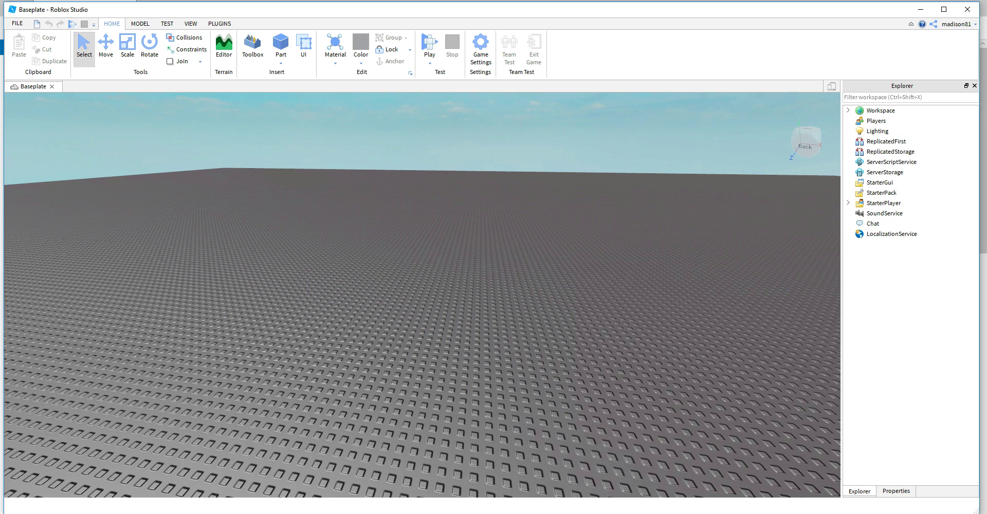
pyautogui.click(140, 24)
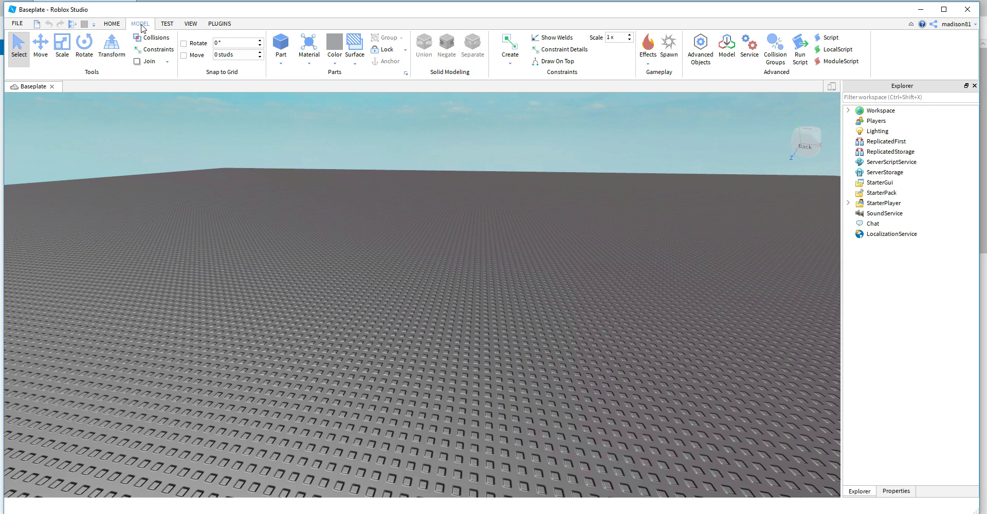
pyautogui.click(168, 24)
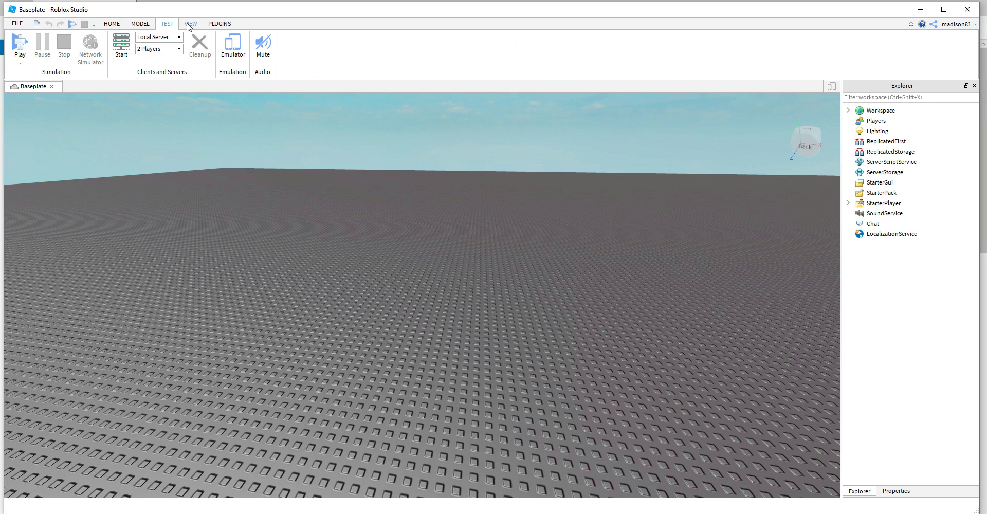
pyautogui.click(191, 24)
pyautogui.click(23, 47)
pyautogui.click(22, 47)
pyautogui.click(61, 55)
pyautogui.click(61, 54)
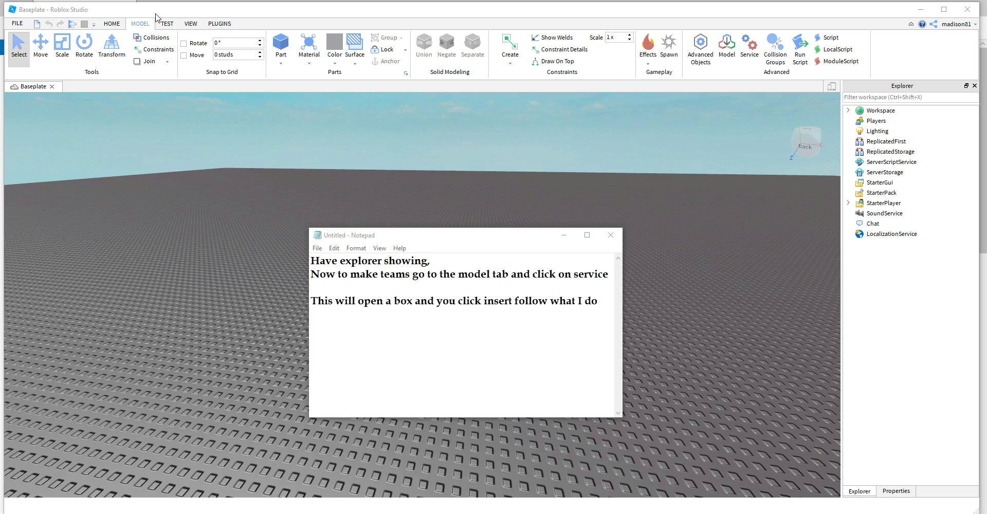
# Insert the Teams service into the game and add two spawn locations to the baseplate
pyautogui.click(746, 47)
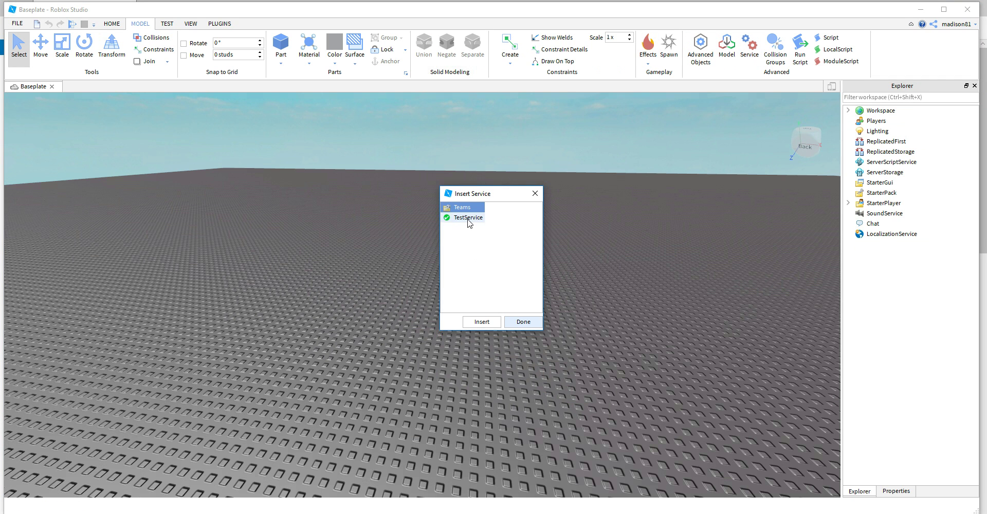
pyautogui.click(482, 322)
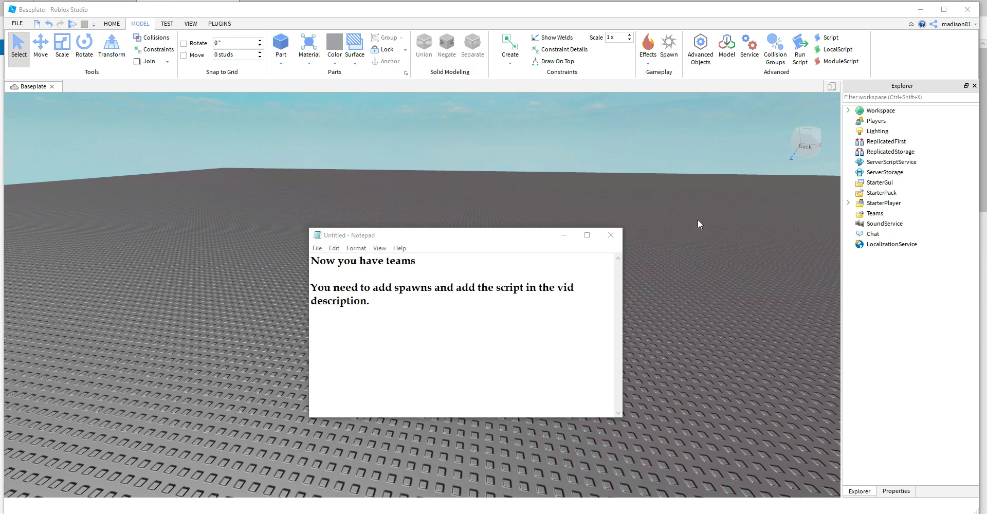
pyautogui.click(670, 50)
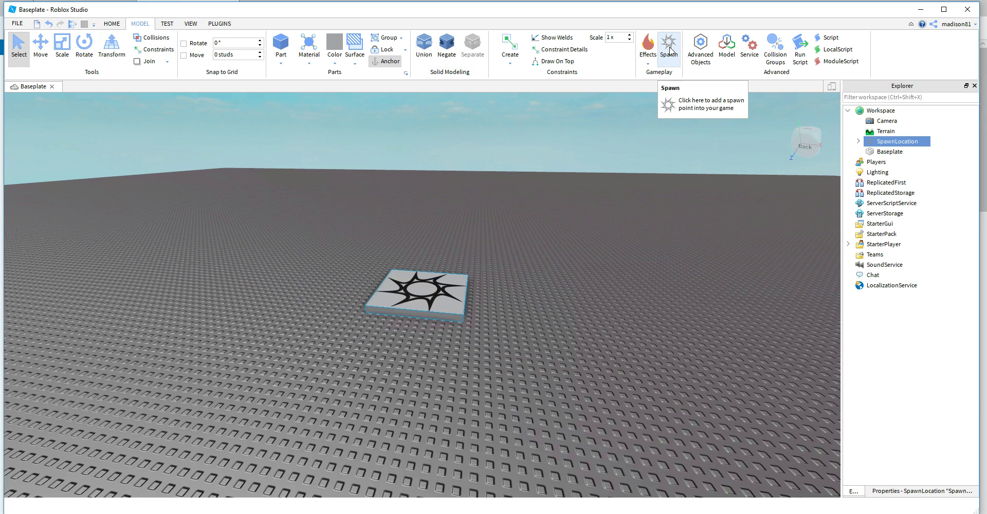
pyautogui.click(670, 49)
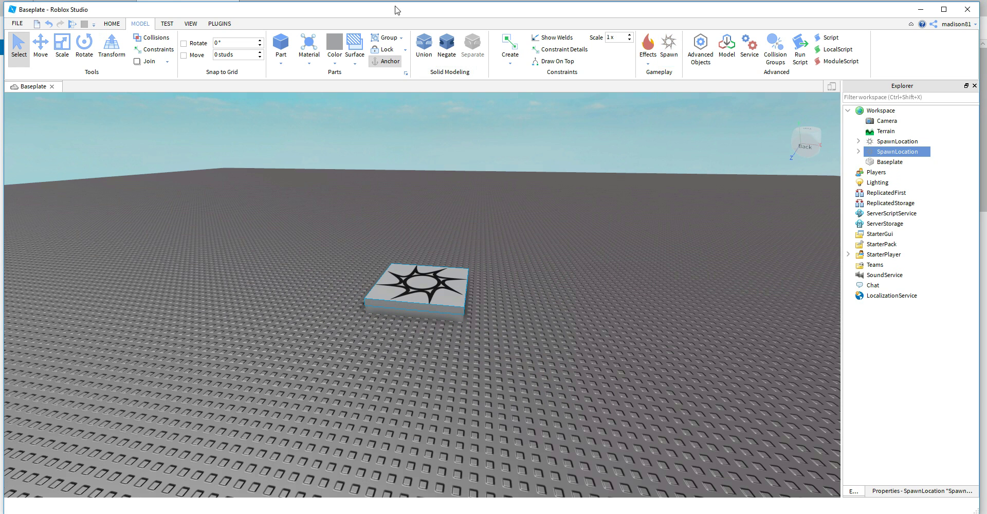
# Insert the team tool script from the inventory's My Models and move the Team Item script into ServerScriptService
pyautogui.click(111, 24)
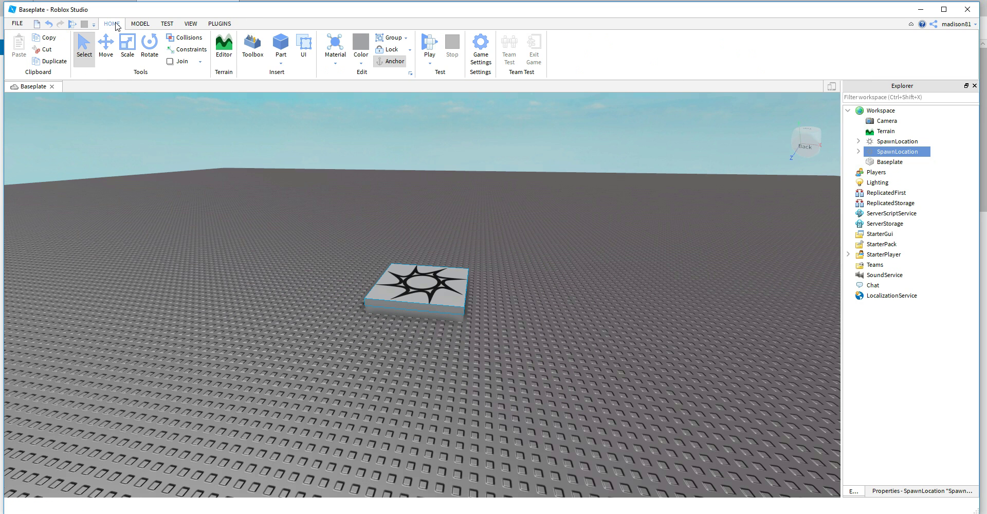
pyautogui.click(254, 54)
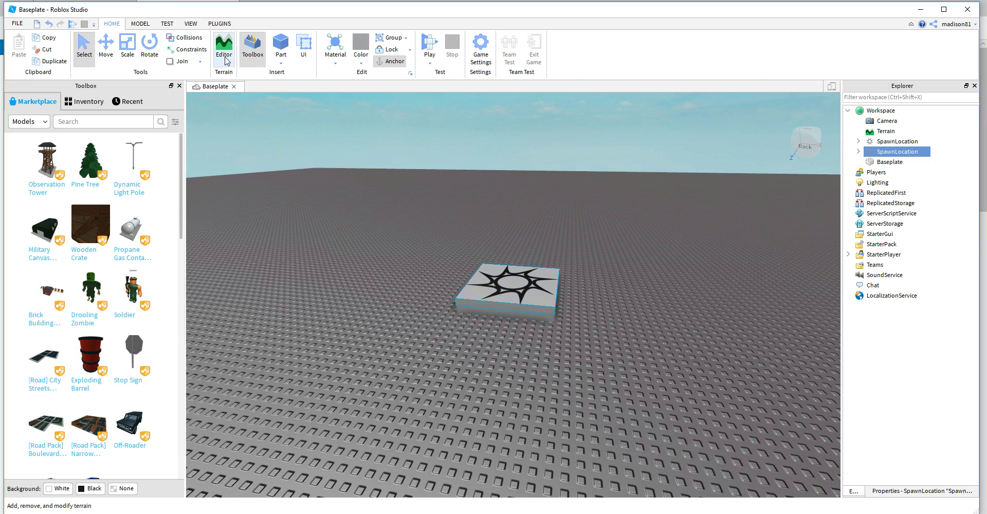
pyautogui.click(79, 105)
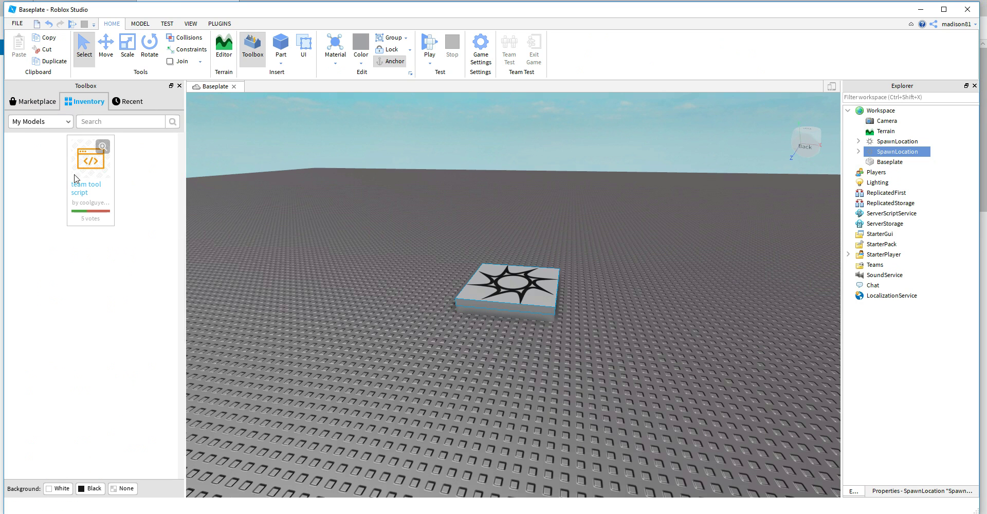
pyautogui.click(91, 169)
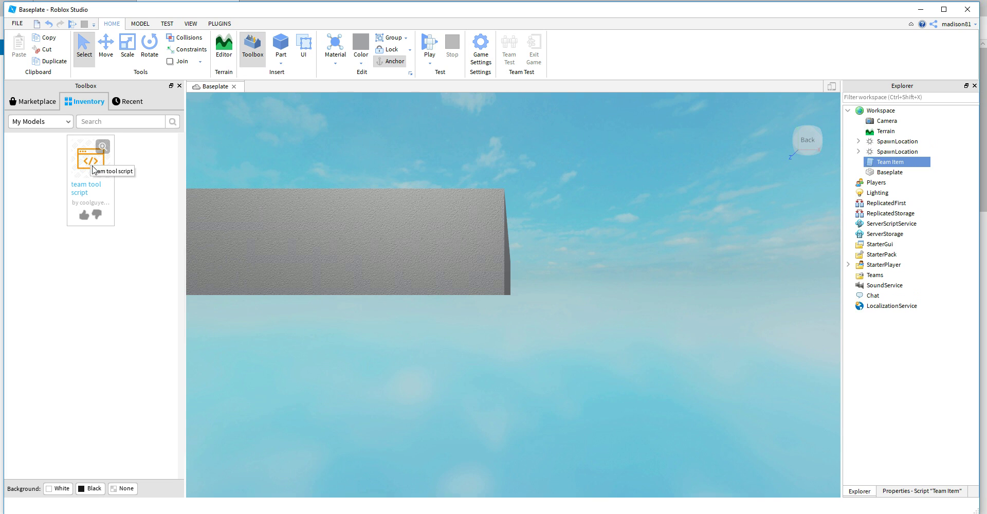
pyautogui.moveTo(624, 235); pyautogui.dragTo(624, 236, button='right')
pyautogui.scroll(-5, 624, 236)
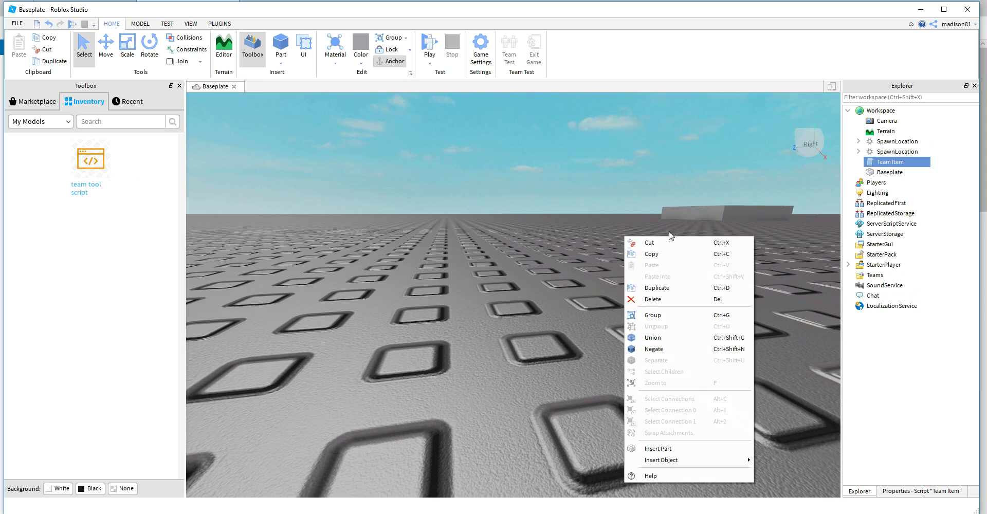
pyautogui.moveTo(873, 165); pyautogui.dragTo(920, 229)
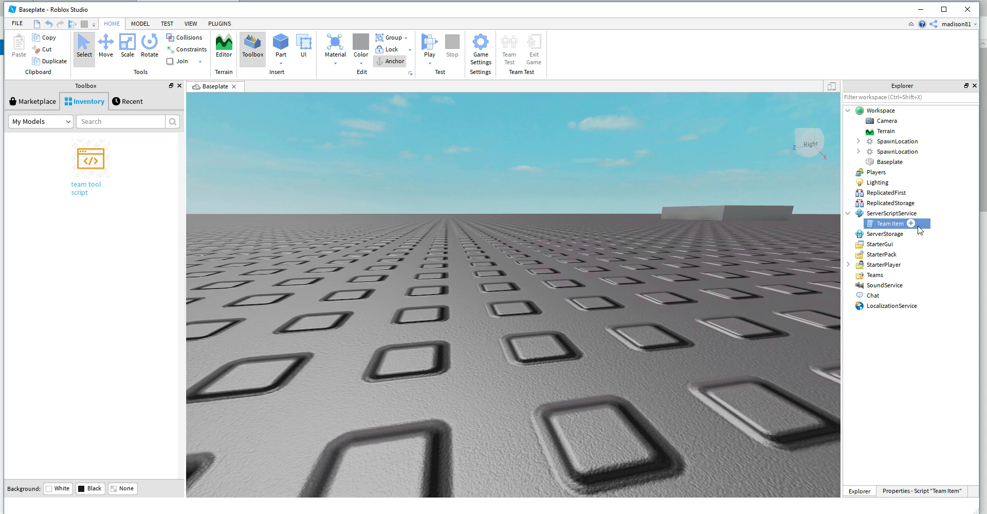
pyautogui.click(180, 87)
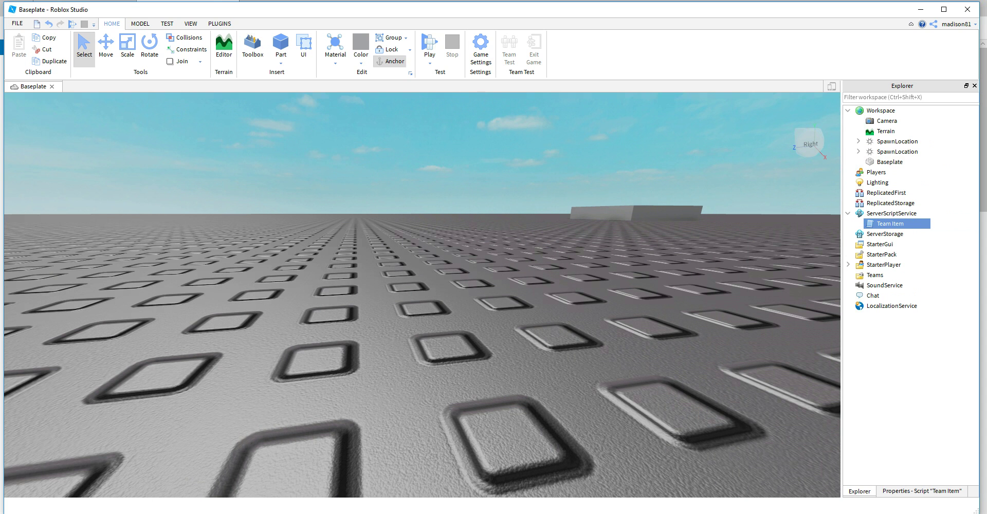
pyautogui.moveTo(618, 341); pyautogui.dragTo(618, 338, button='right')
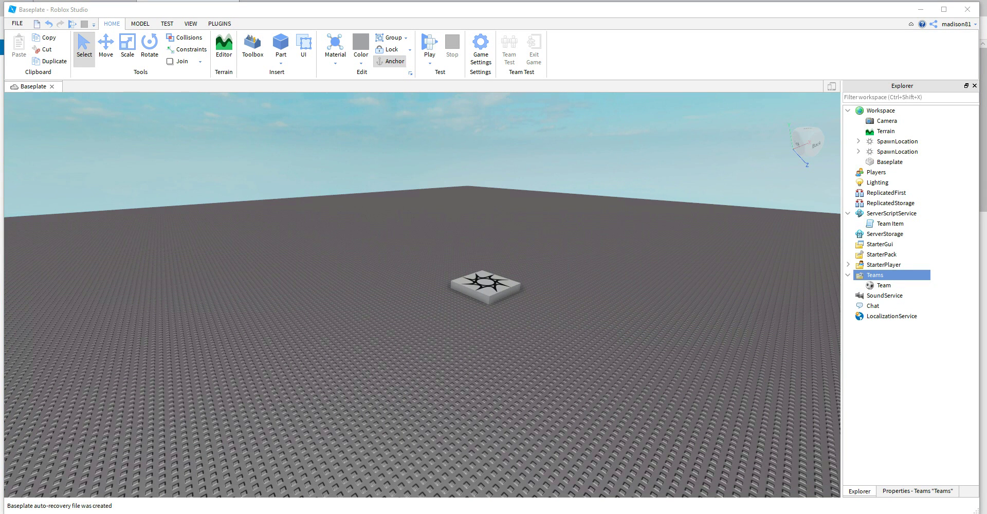
# Switch to the Notepad instructions and correct the misspelled word "maked" to "marked"
pyautogui.hotkey('alt', 'Tab')
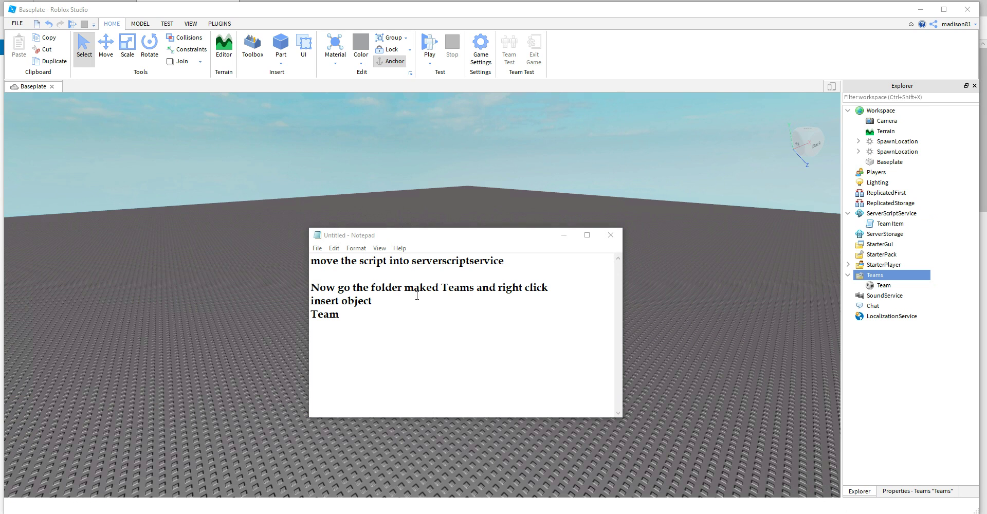
pyautogui.click(420, 289)
pyautogui.write('r')
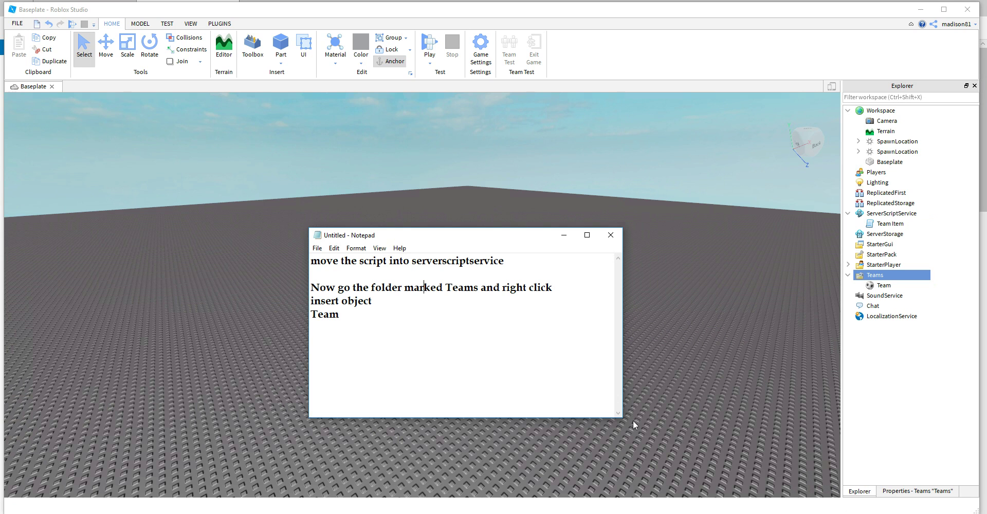
# Insert another Team object into the Teams service
pyautogui.click(863, 278)
pyautogui.rightClick(863, 278)
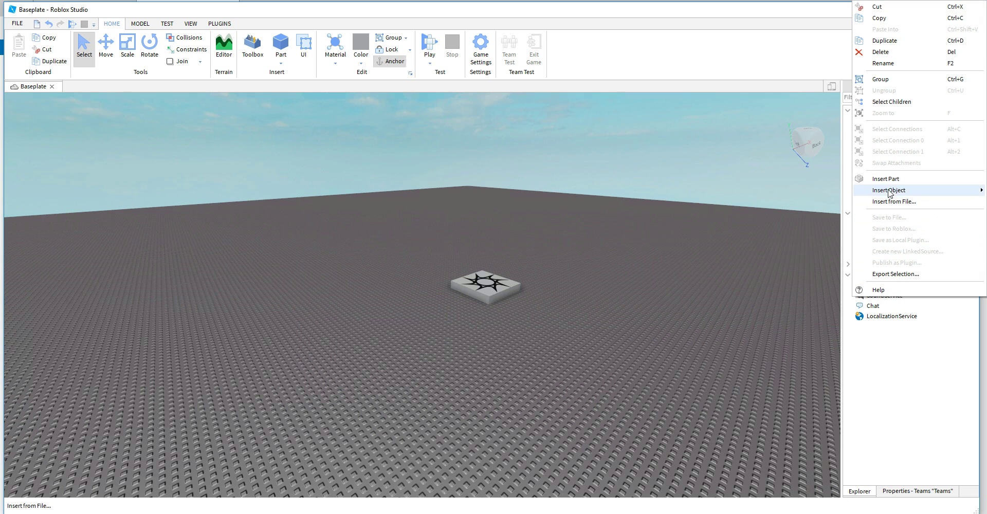
pyautogui.moveTo(888, 191)
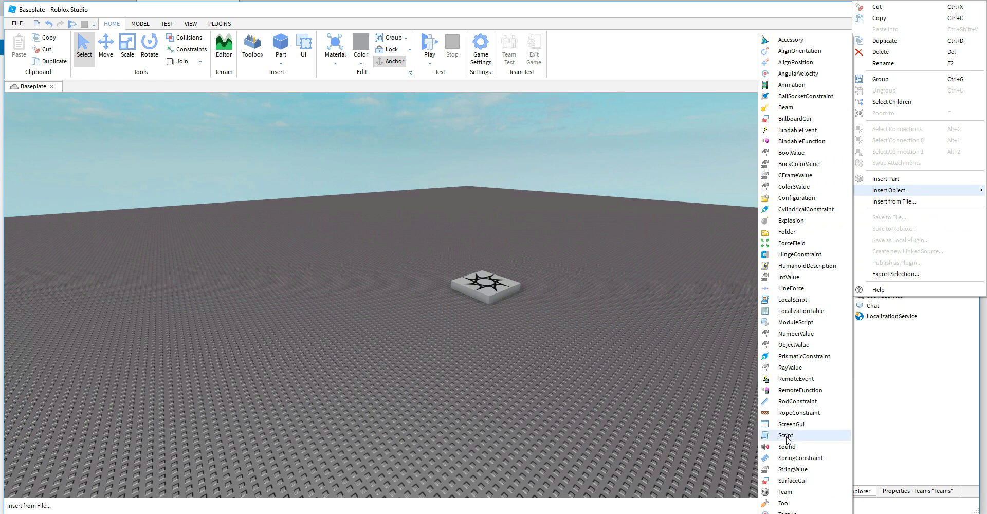
pyautogui.click(784, 492)
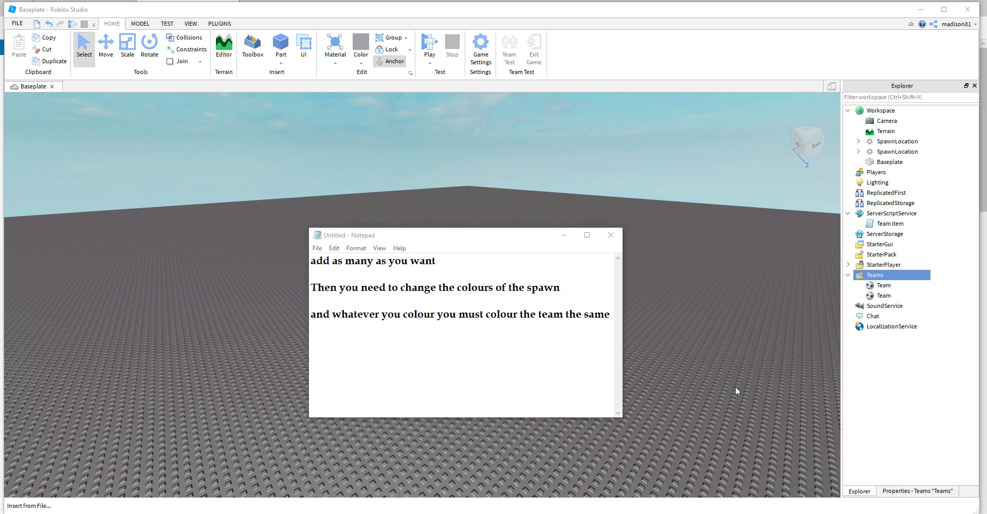
# Set the BrickColor of the lower spawn location, first in the Workspace list, to Navy blue
pyautogui.click(871, 143)
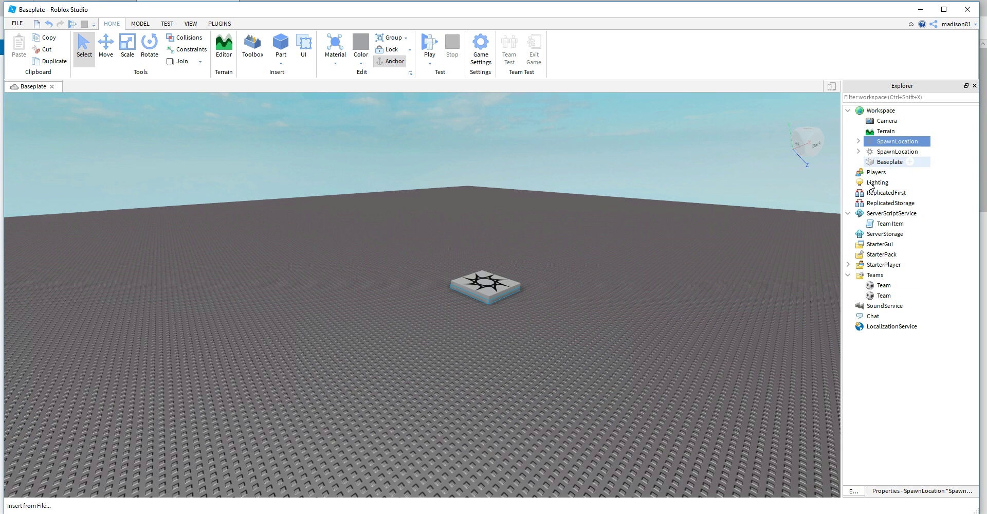
pyautogui.click(909, 493)
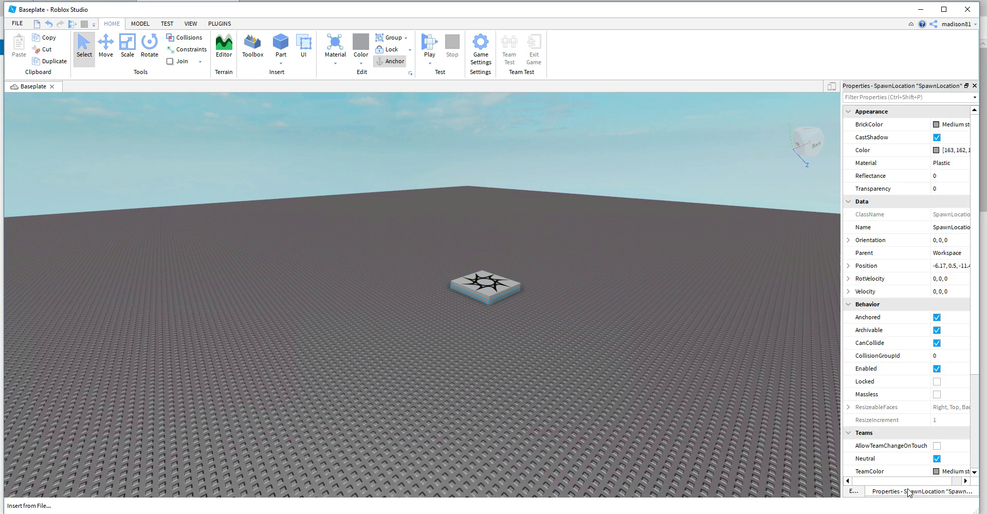
pyautogui.click(935, 126)
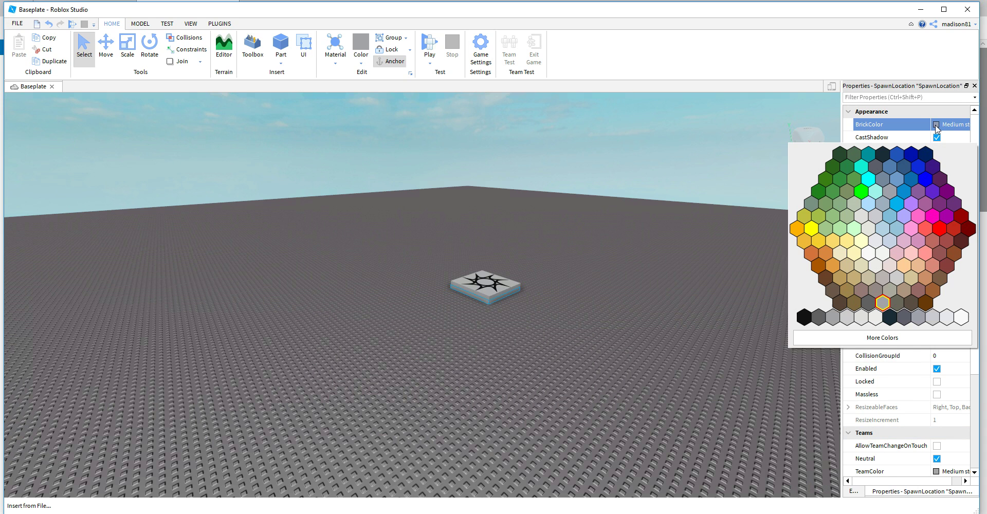
pyautogui.click(925, 153)
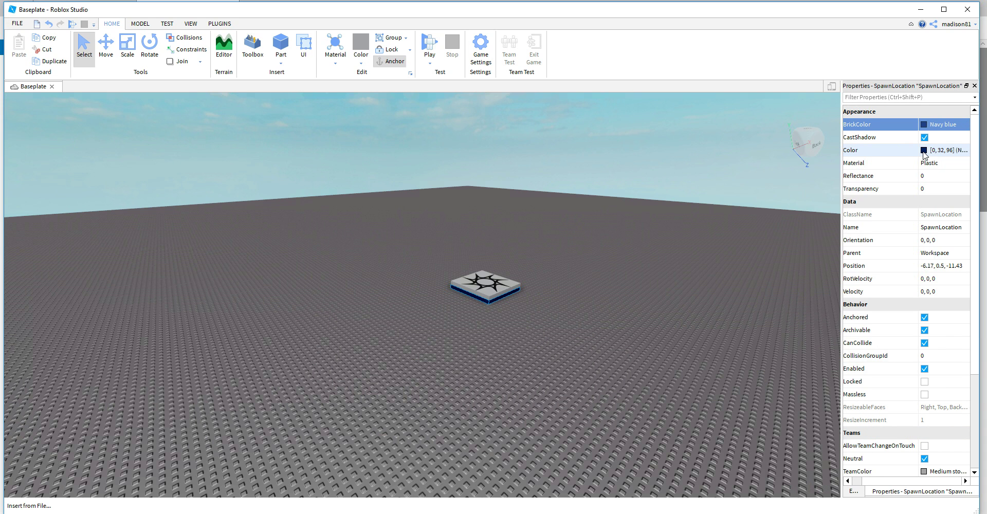
# Set the upper spawn location's BrickColor to Crimson and move it off the navy one to about -6.79, 0.5, 15.69
pyautogui.click(856, 492)
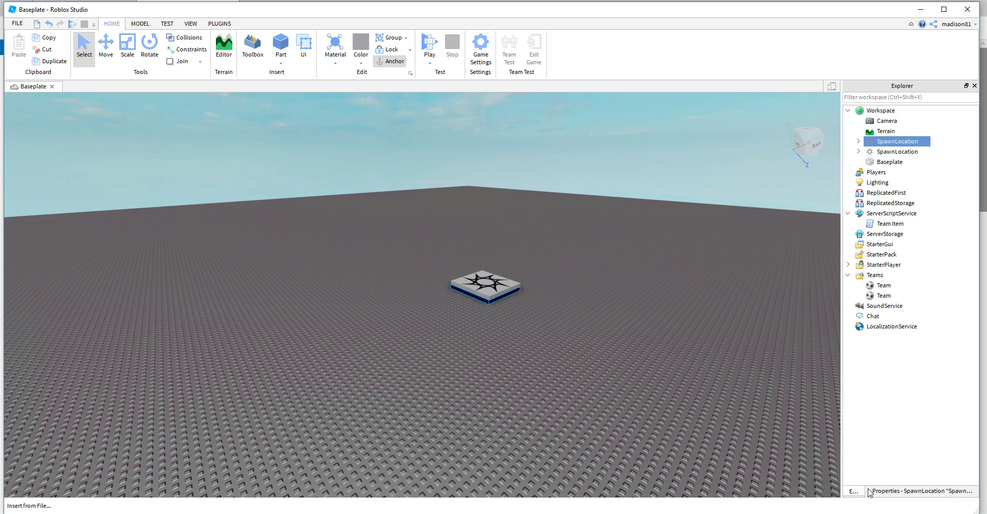
pyautogui.click(904, 152)
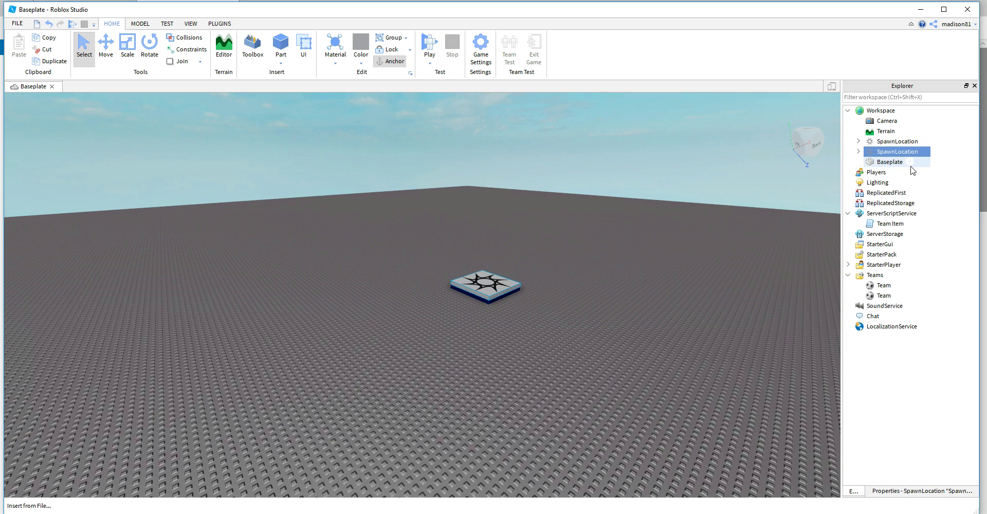
pyautogui.click(913, 492)
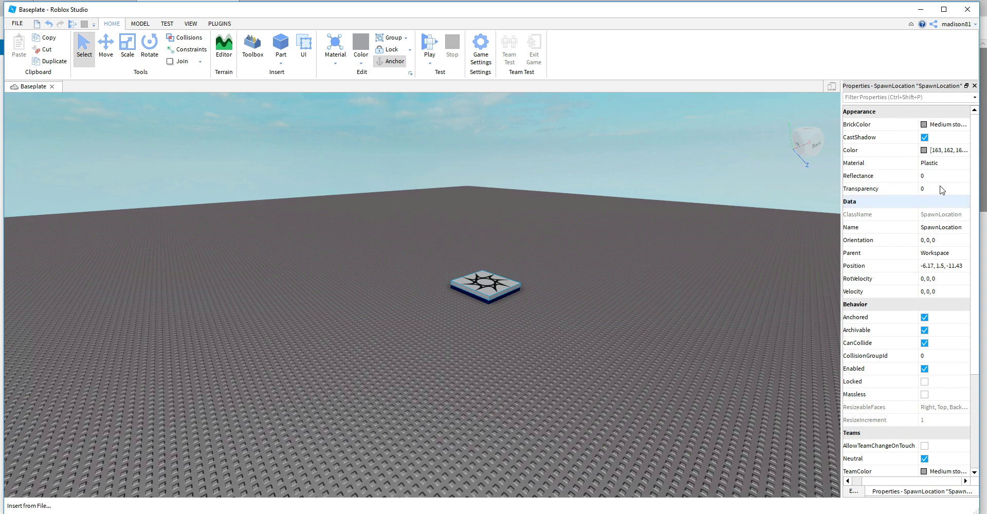
pyautogui.click(924, 126)
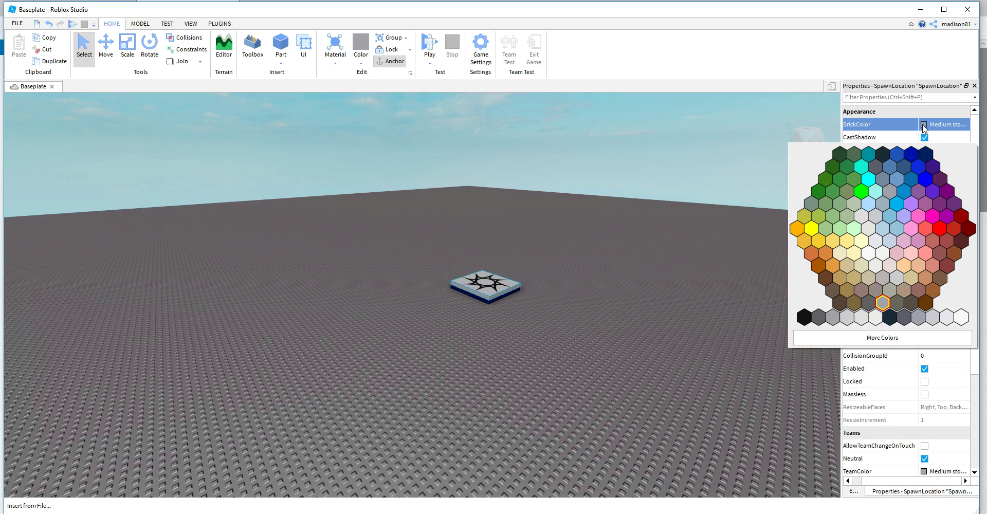
pyautogui.click(951, 226)
pyautogui.moveTo(485, 284); pyautogui.dragTo(624, 340)
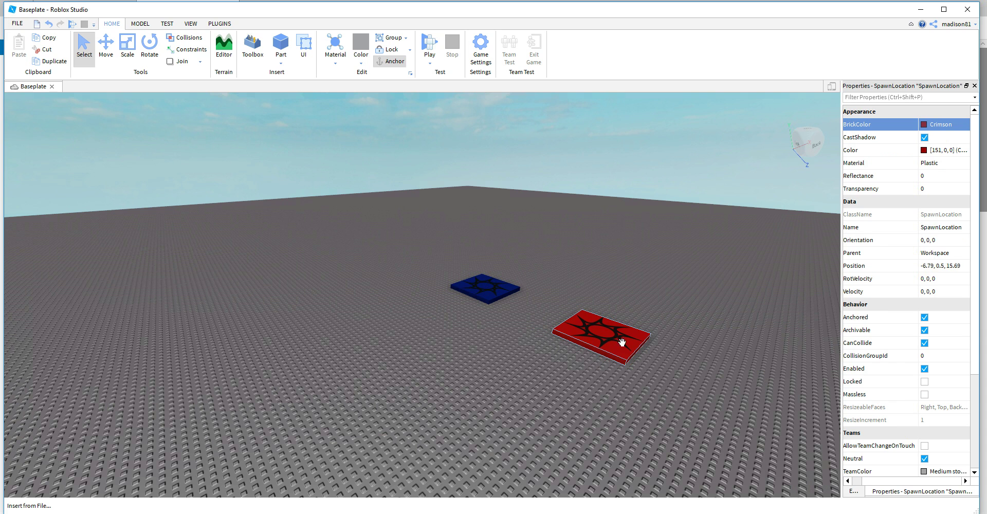
# Set the TeamColor of the first Team in the Teams service to Crimson
pyautogui.click(854, 492)
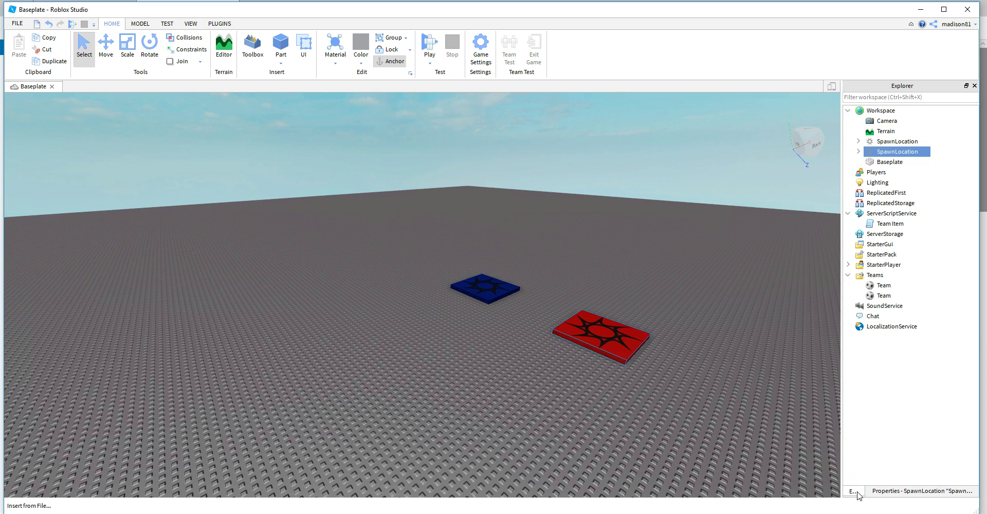
pyautogui.rightClick(872, 289)
pyautogui.click(909, 355)
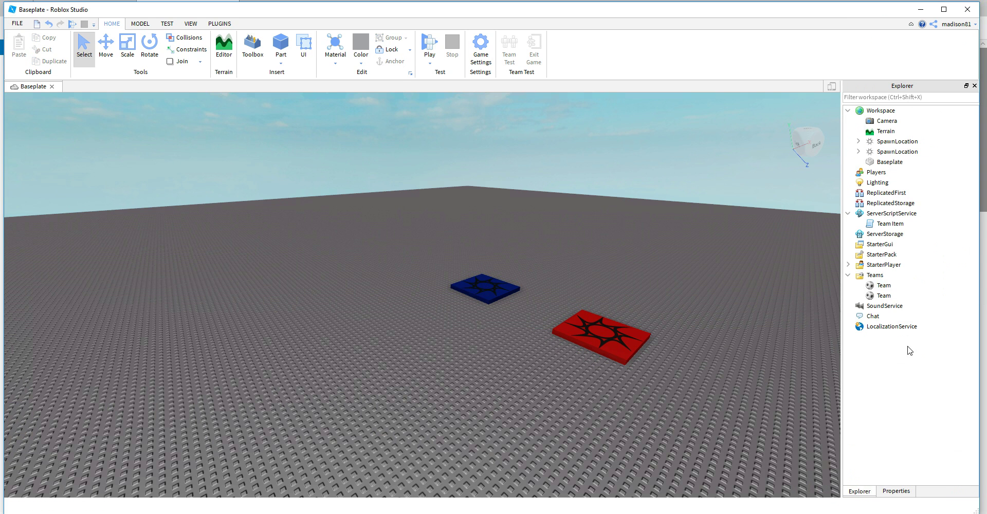
pyautogui.click(884, 286)
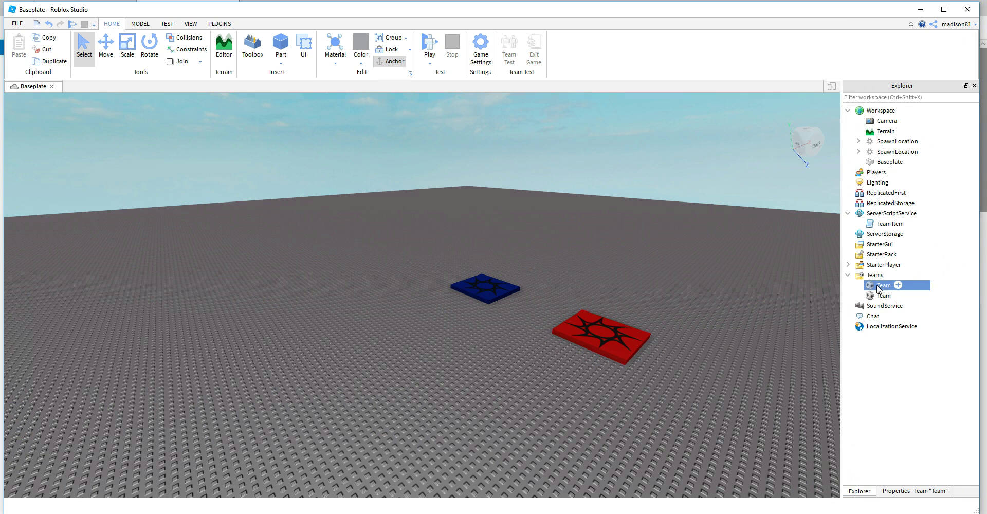
pyautogui.click(910, 492)
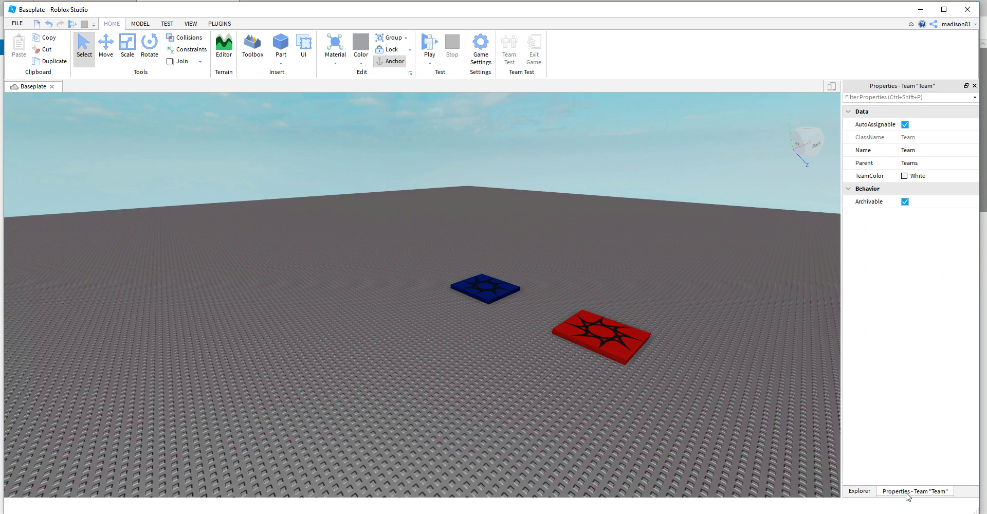
pyautogui.click(913, 178)
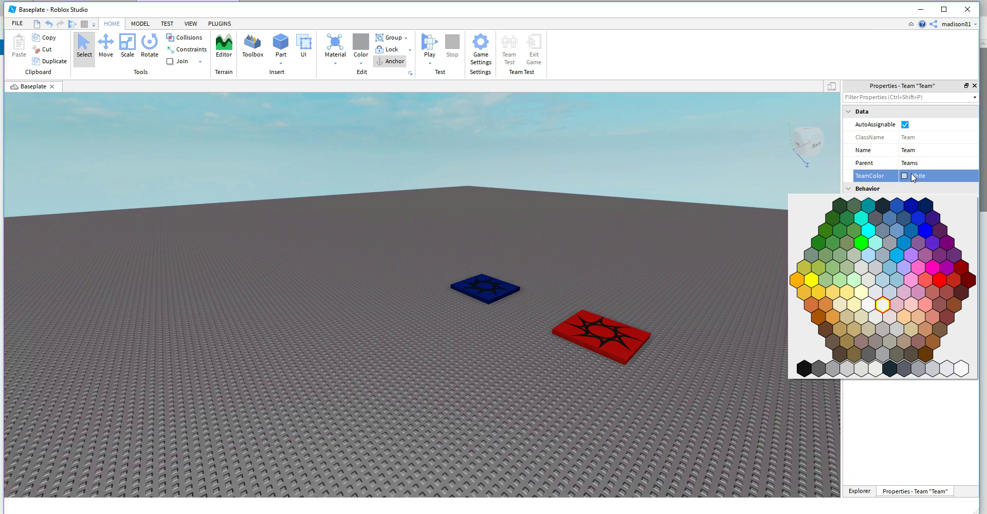
pyautogui.click(966, 267)
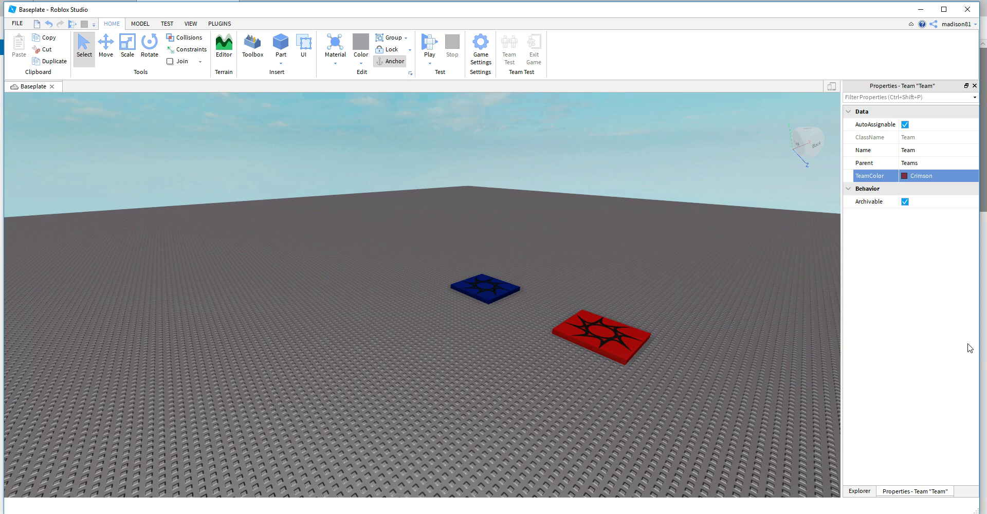
# Set the TeamColor of the second Team in the Teams service to Navy blue
pyautogui.click(483, 289)
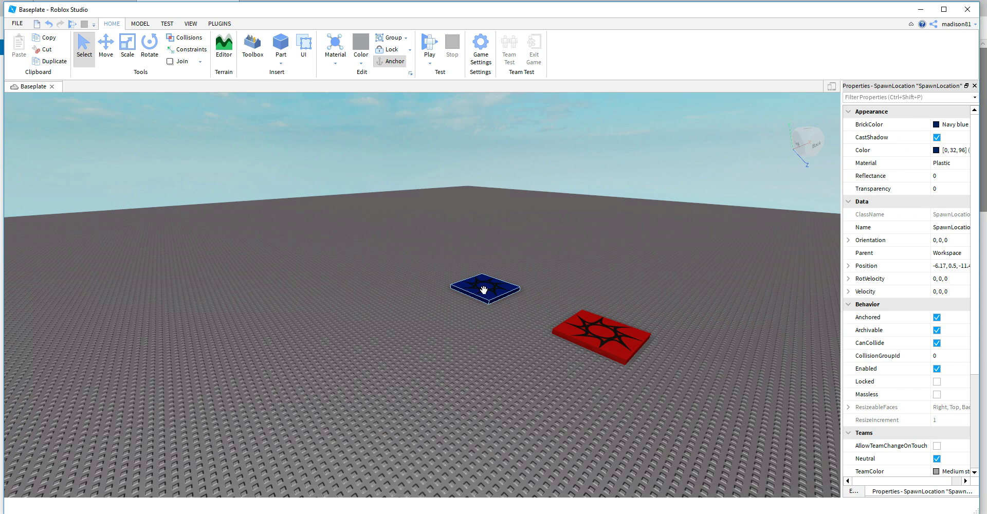
pyautogui.click(855, 492)
pyautogui.click(880, 296)
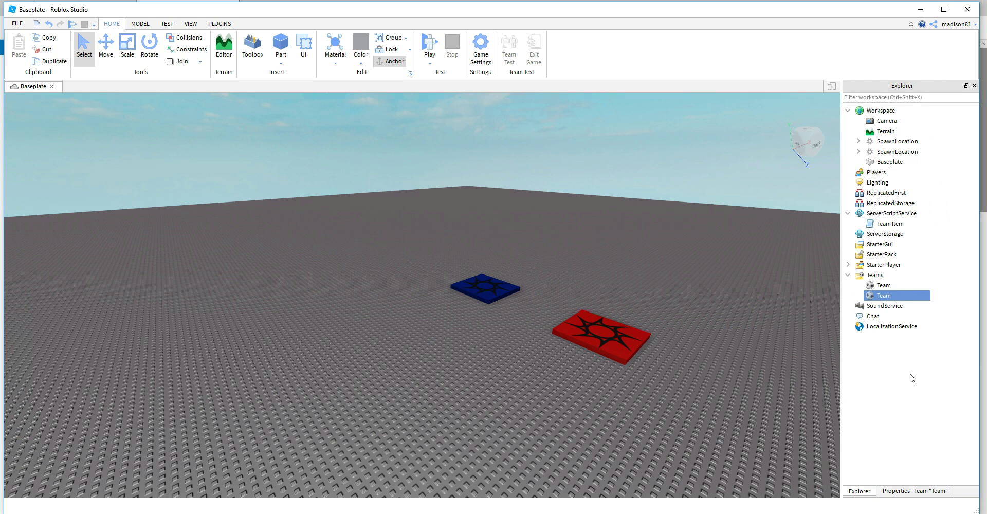
pyautogui.click(908, 493)
pyautogui.click(906, 178)
pyautogui.click(904, 177)
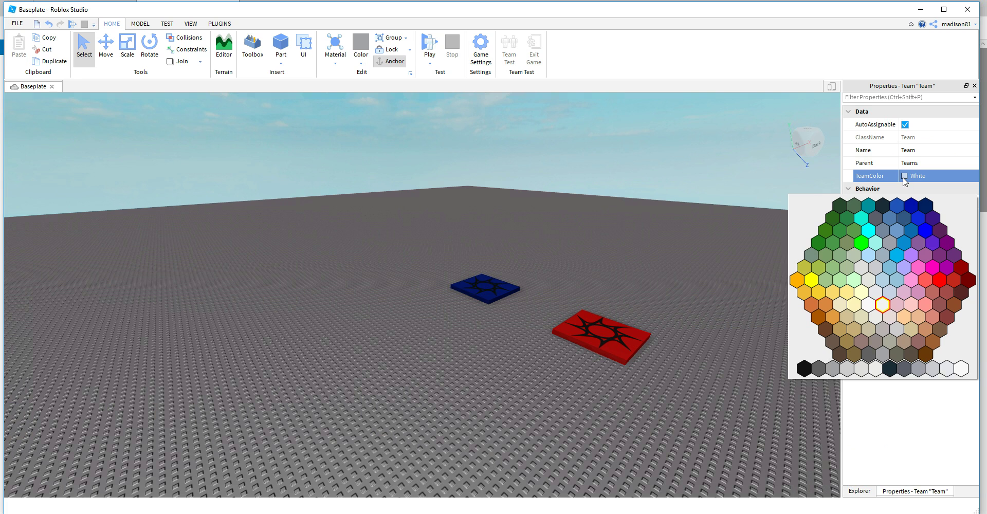
pyautogui.click(927, 205)
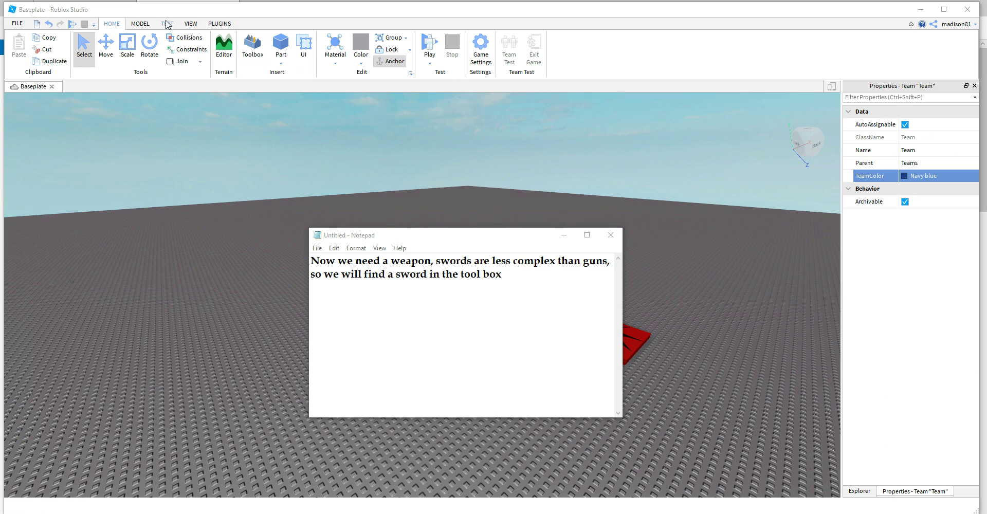
# Open the Toolbox and search the My Models inventory for "sword"
pyautogui.click(144, 25)
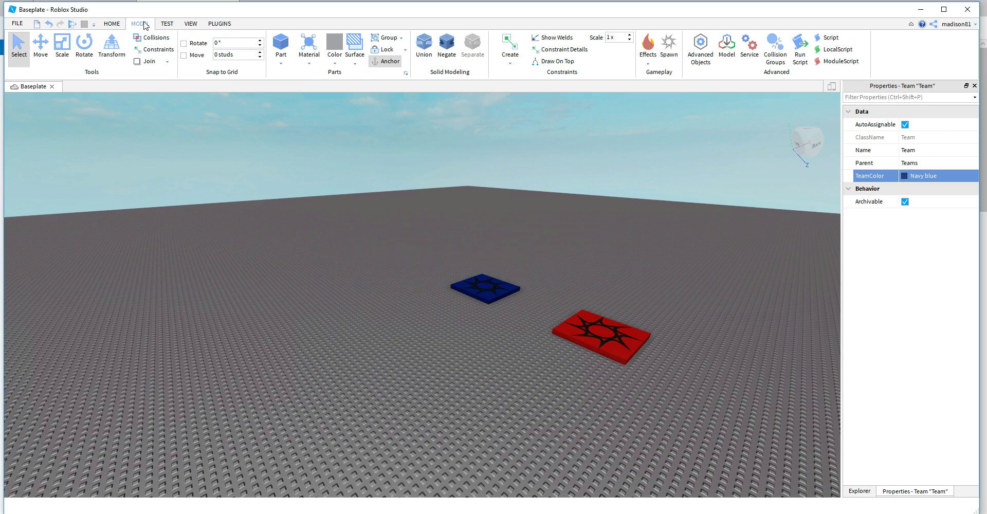
pyautogui.click(110, 26)
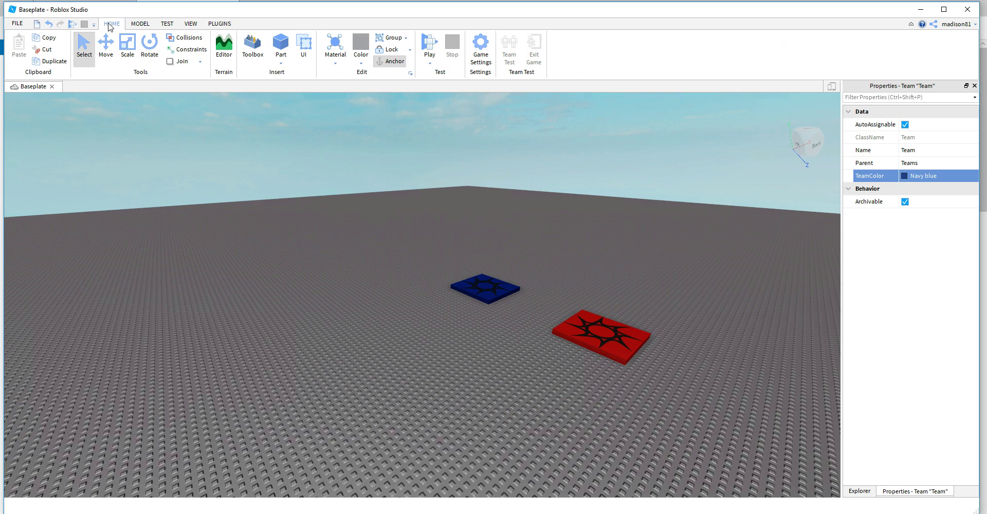
pyautogui.click(253, 48)
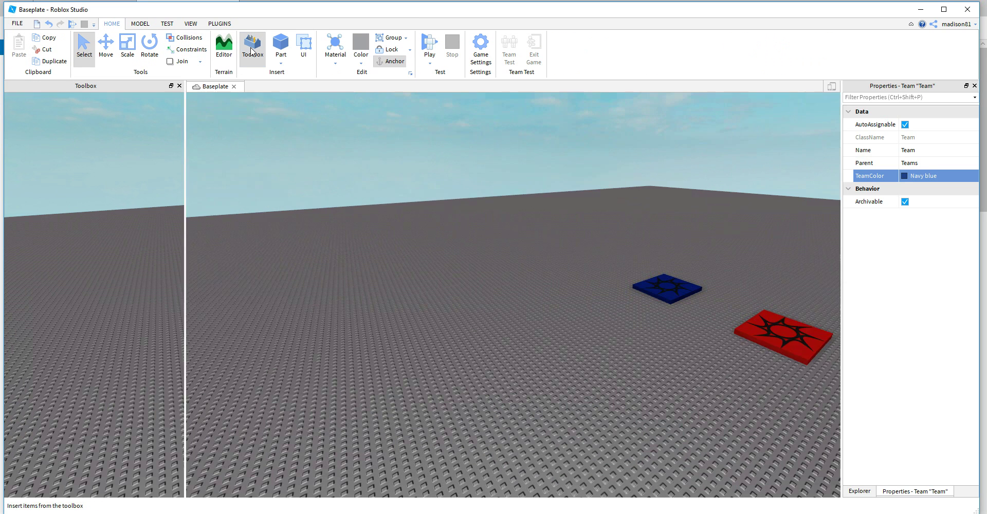
pyautogui.click(126, 123)
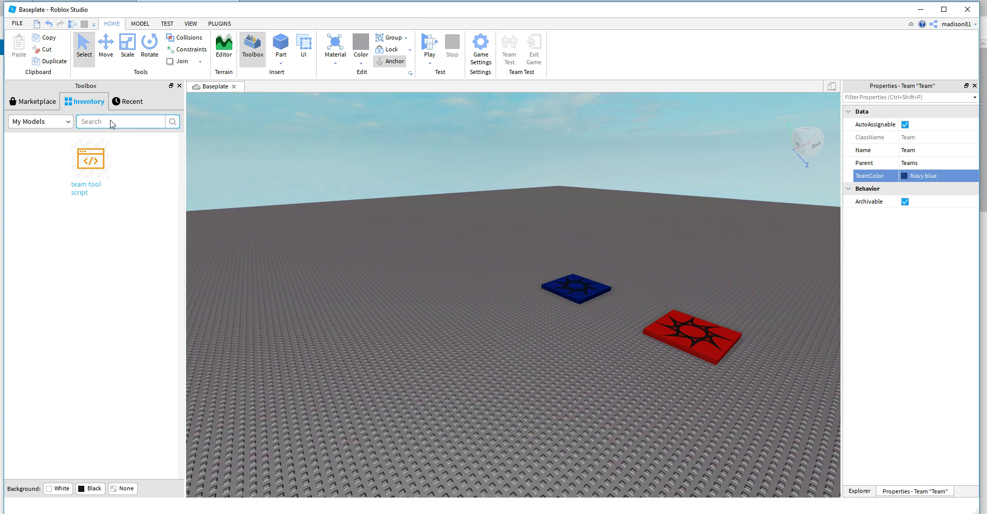
pyautogui.write('sword')
pyautogui.press('Return')
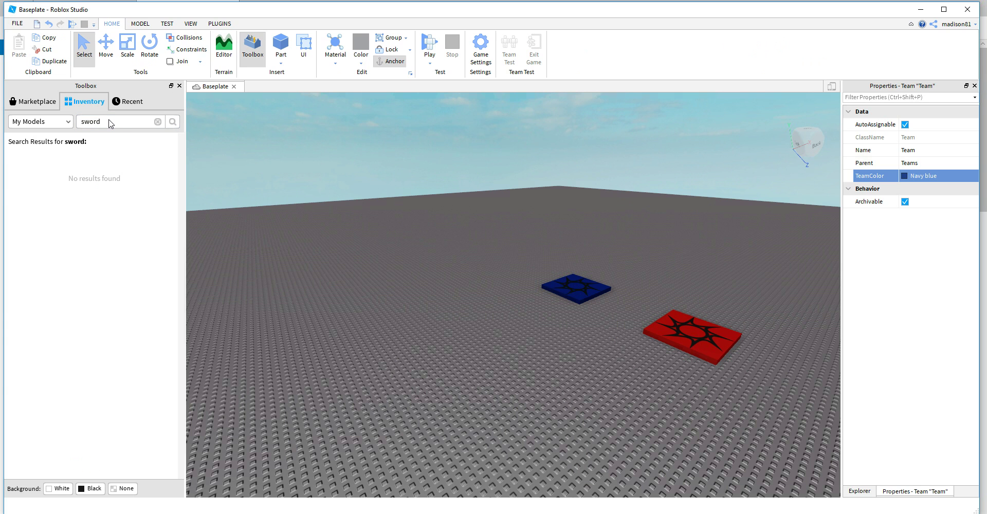
# Search the Marketplace models for "sword" and insert Basic Sword into the starter pack
pyautogui.click(37, 101)
pyautogui.click(89, 123)
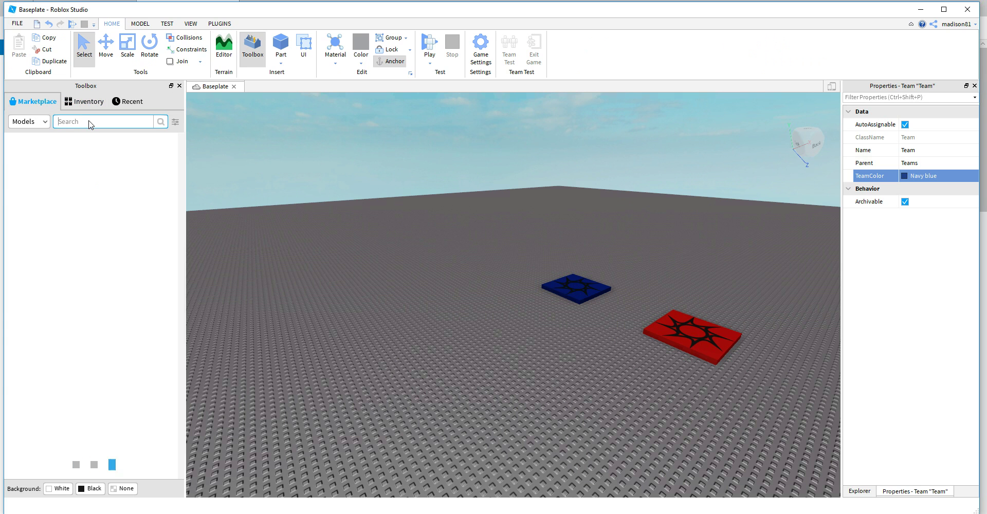
pyautogui.write('sword')
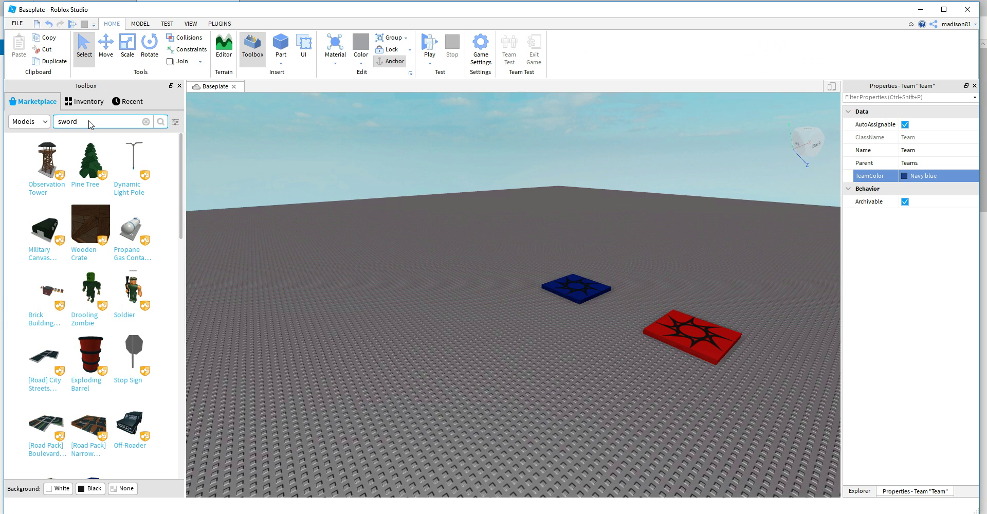
pyautogui.press('Return')
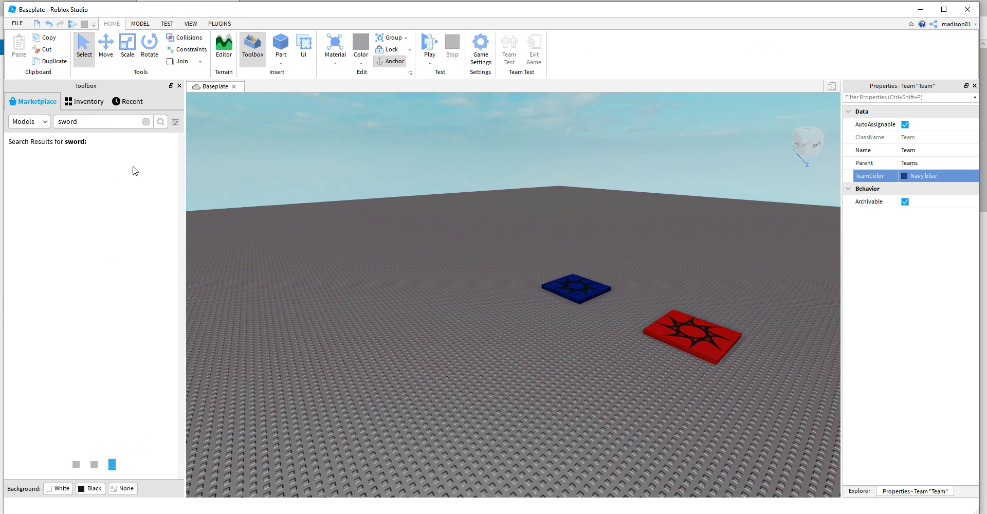
pyautogui.moveTo(31, 333)
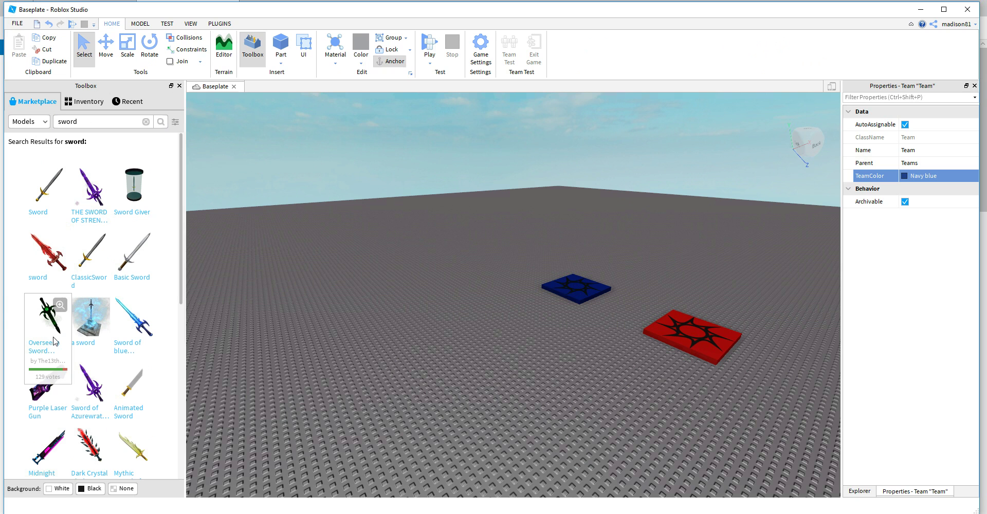
pyautogui.moveTo(130, 263)
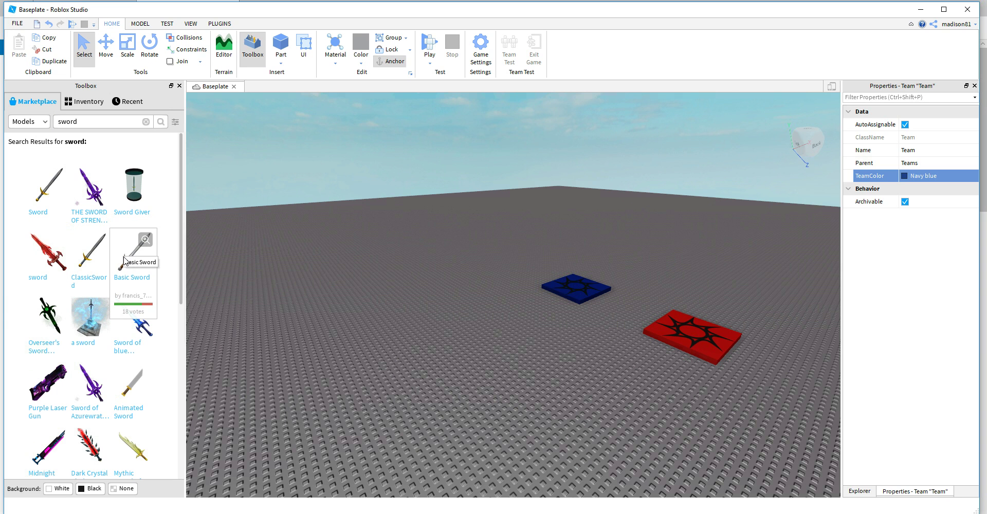
pyautogui.click(124, 261)
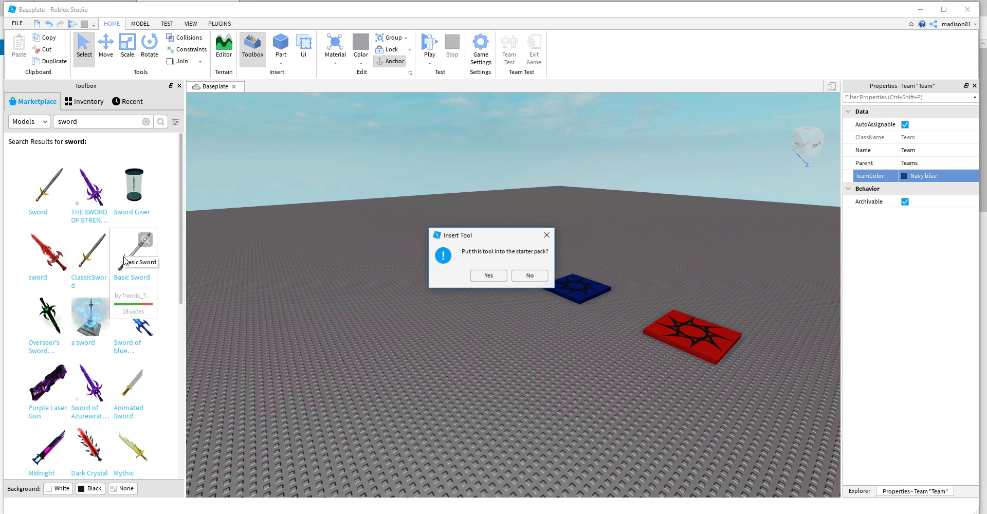
pyautogui.click(486, 278)
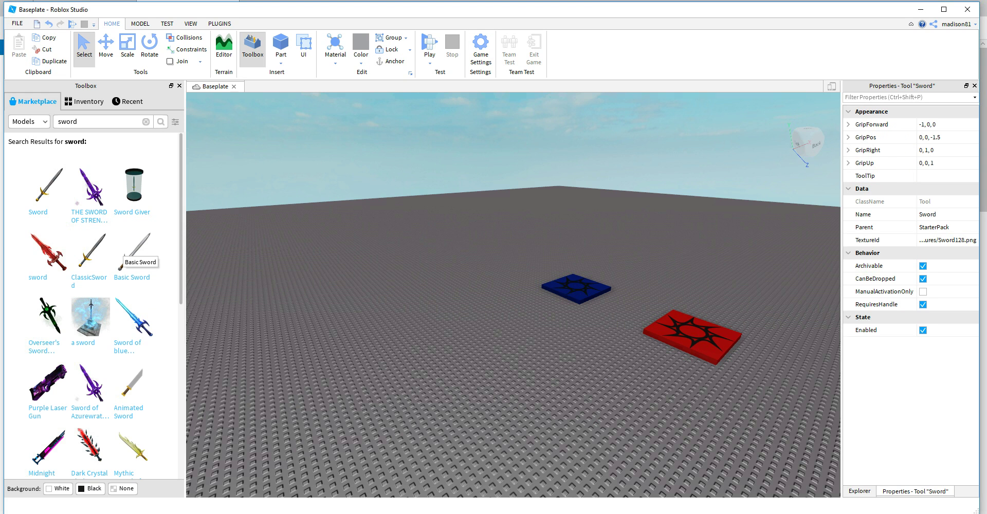
# Move the Sword from StarterPack into the first Team and paste a copy of it into the second Team
pyautogui.hotkey('alt', 'Tab')
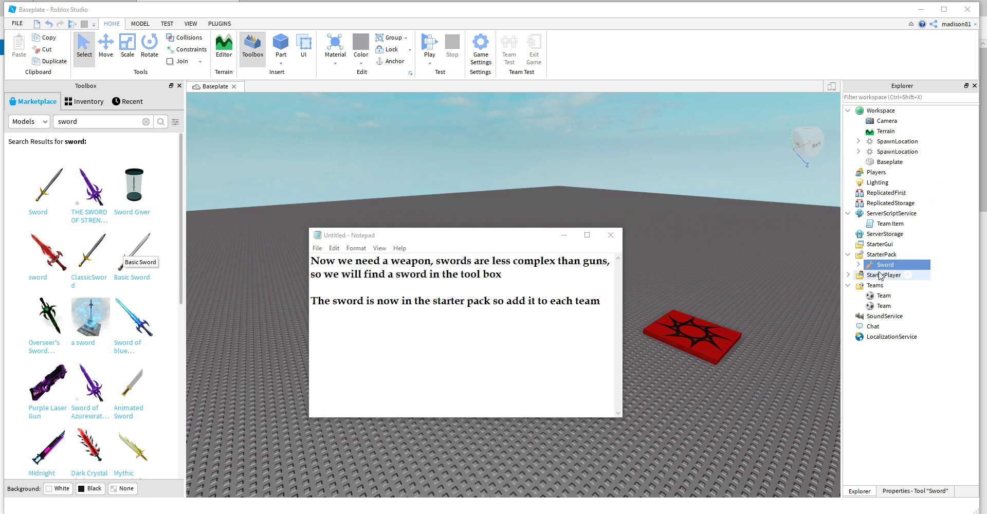
pyautogui.moveTo(885, 264); pyautogui.dragTo(876, 300)
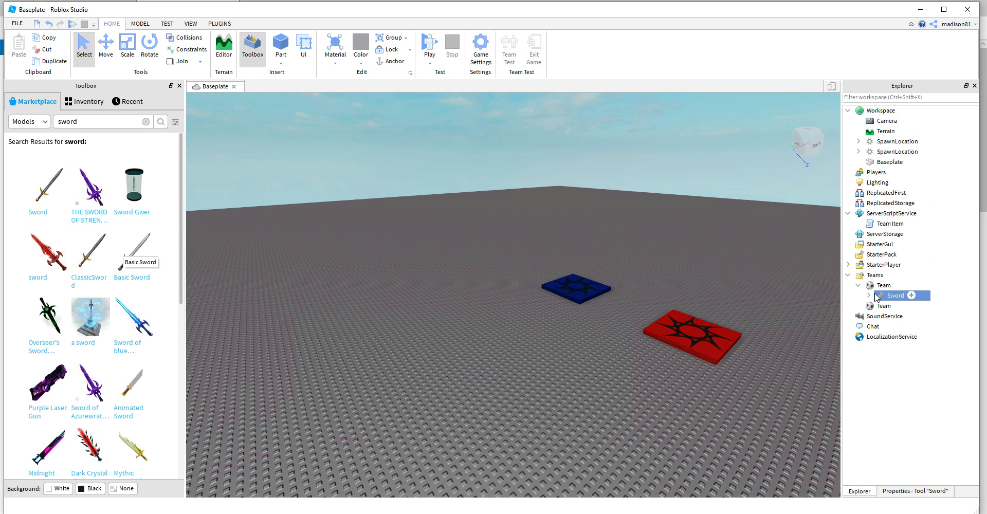
pyautogui.rightClick(879, 296)
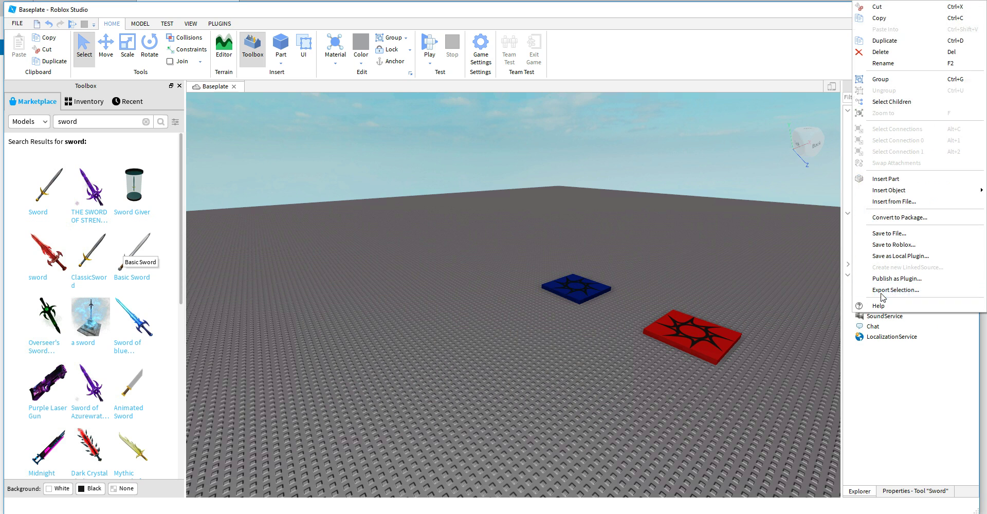
pyautogui.click(880, 19)
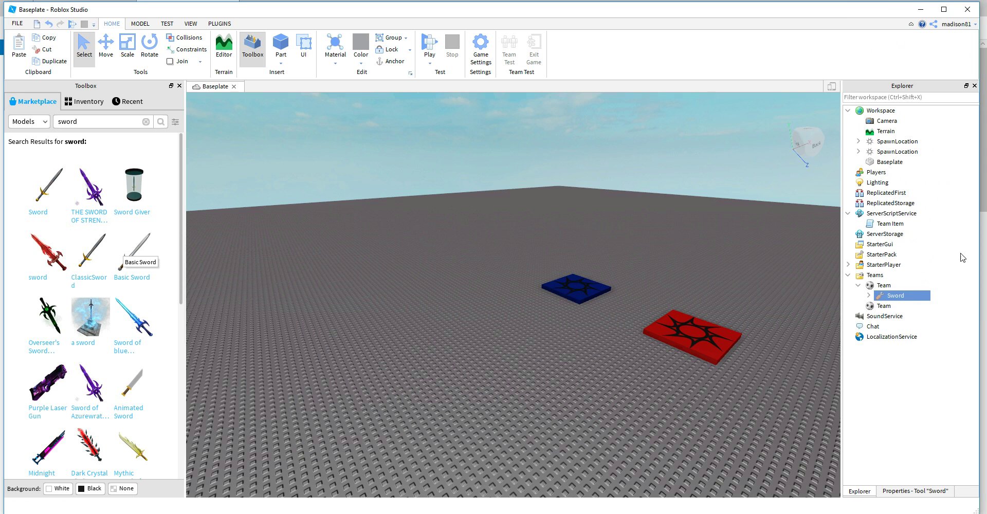
pyautogui.rightClick(876, 309)
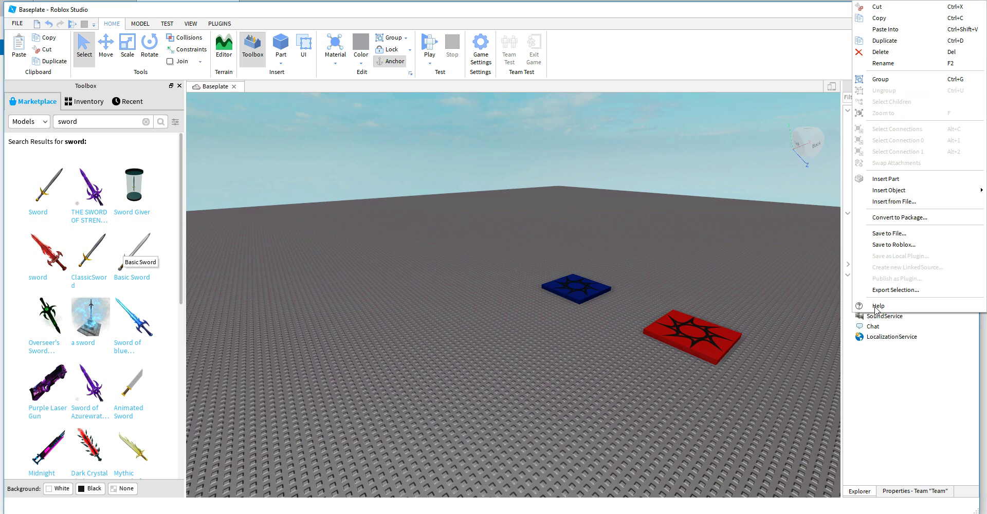
pyautogui.click(888, 32)
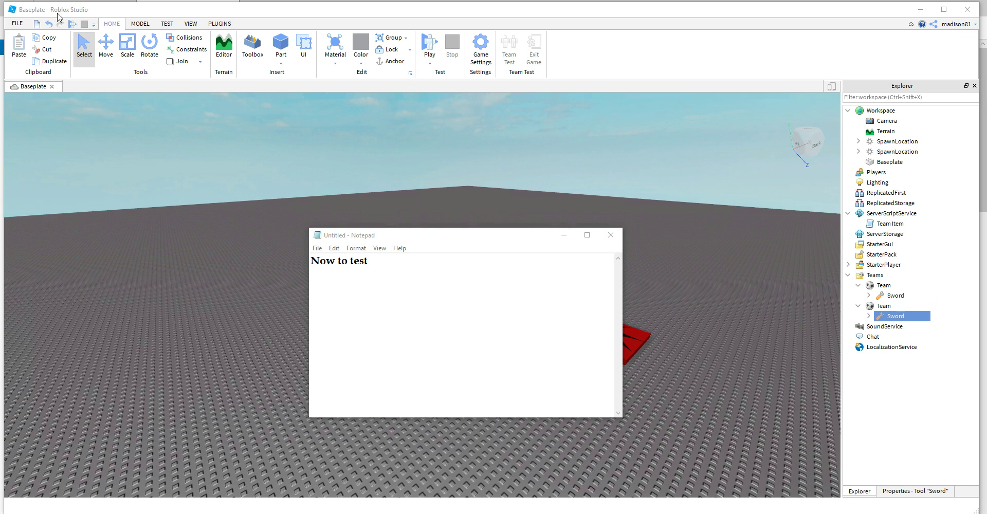
# Start a play test and add the line "and changed the sword" below "anti team kill" in the Notepad note
pyautogui.click(72, 26)
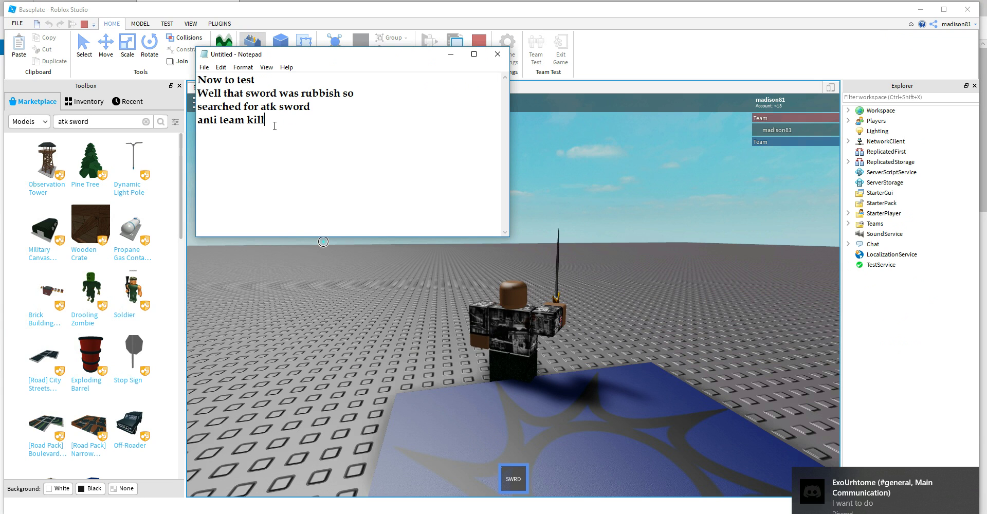
pyautogui.press('Return')
pyautogui.write('and change')
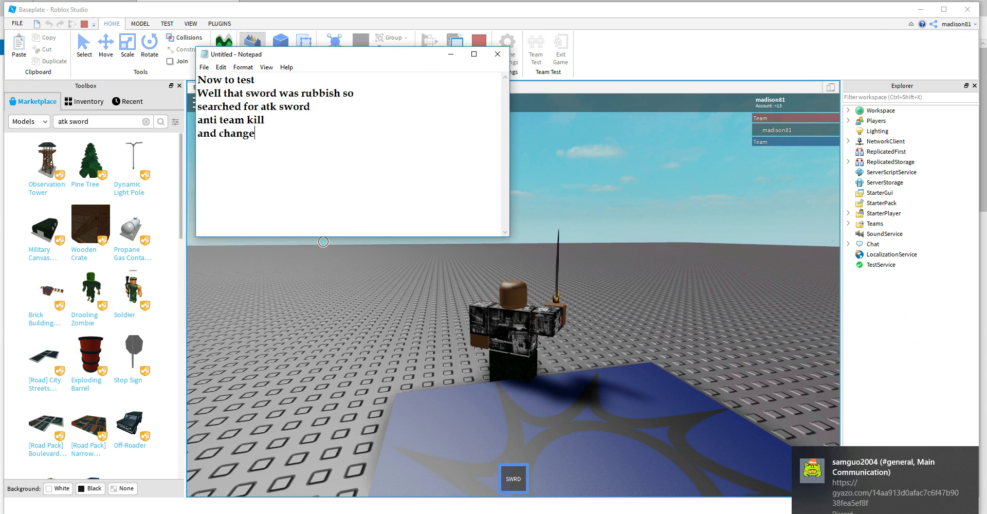
pyautogui.write('d the sword')
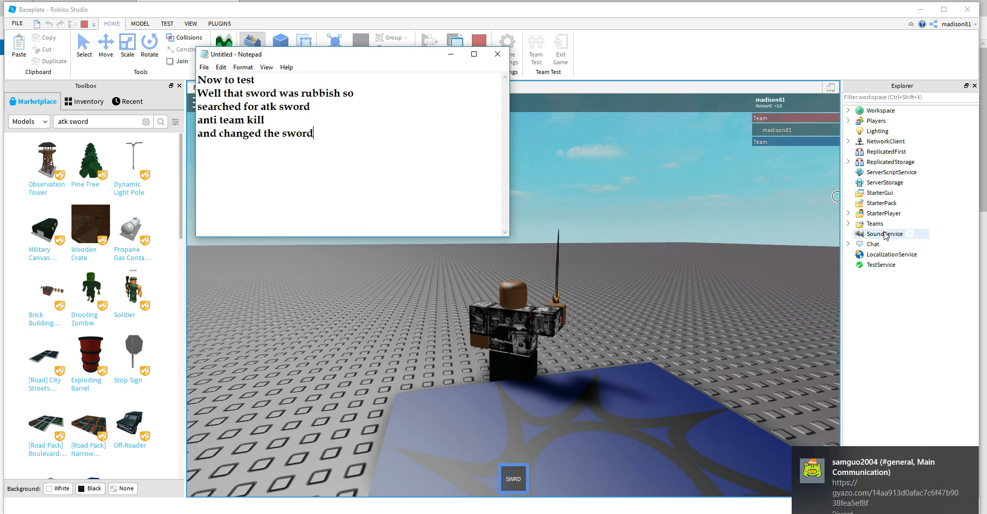
# Expand Teams in the running game, equip the SWRD tool and test swinging it while moving the avatar around the spawn locations
pyautogui.click(849, 223)
pyautogui.press('1')
pyautogui.click(513, 484)
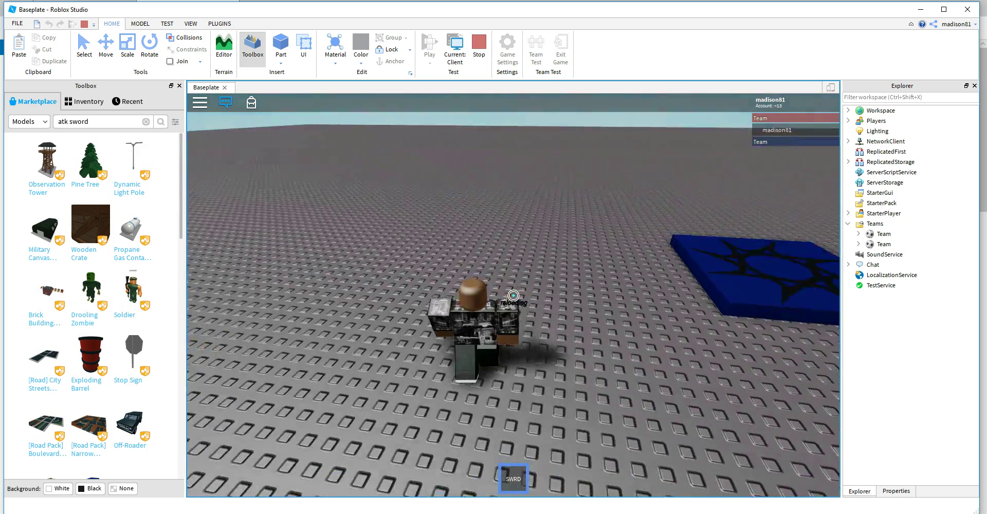
pyautogui.press('space')
pyautogui.press('w')
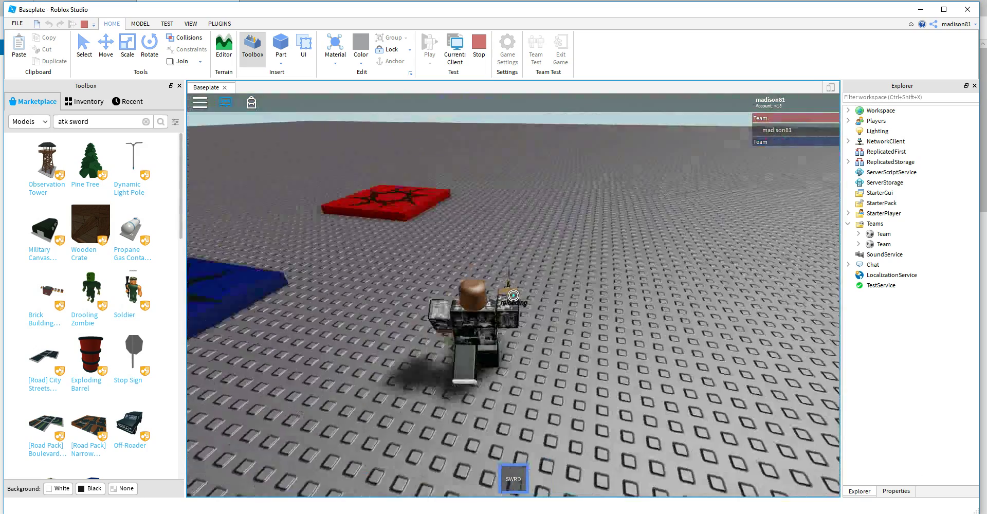
pyautogui.click(513, 296)
pyautogui.press('w')
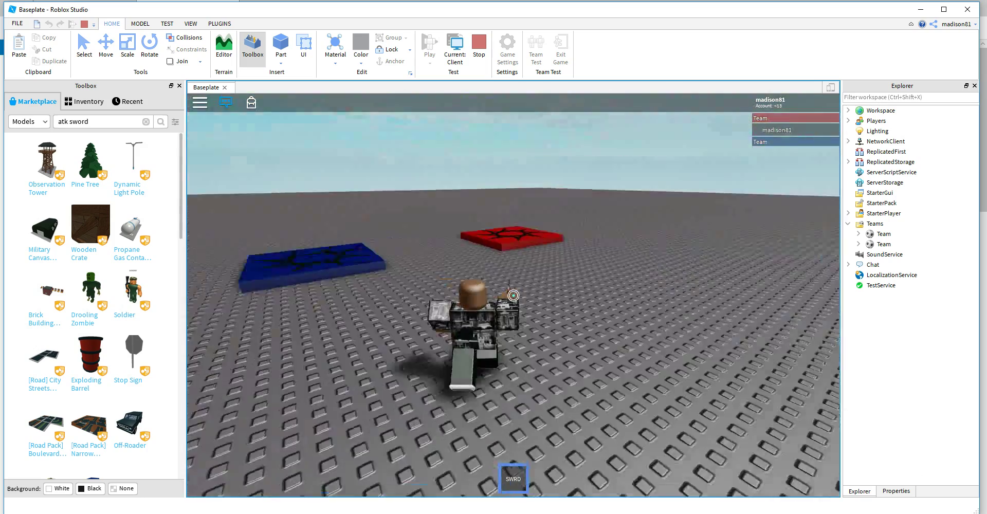
pyautogui.click(513, 296)
pyautogui.press('w')
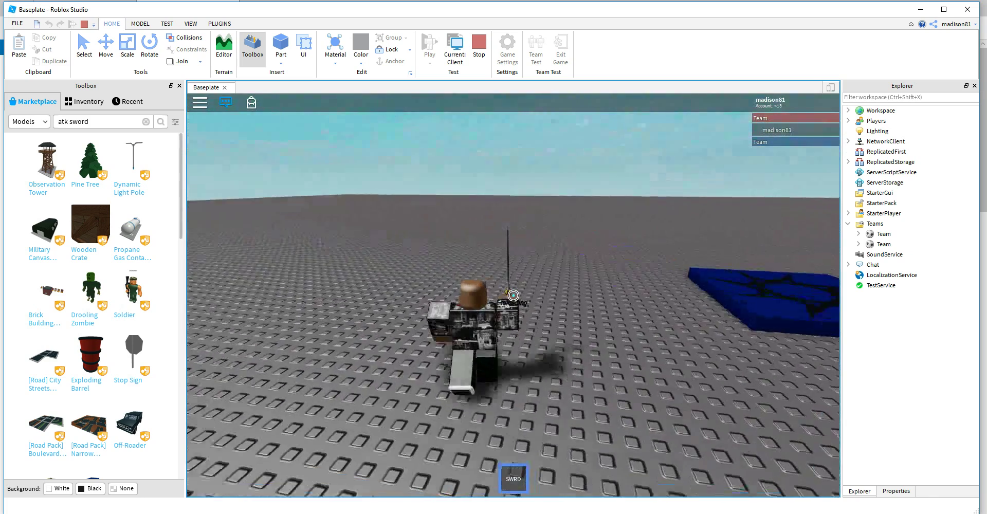
pyautogui.click(513, 295)
pyautogui.press('Right')
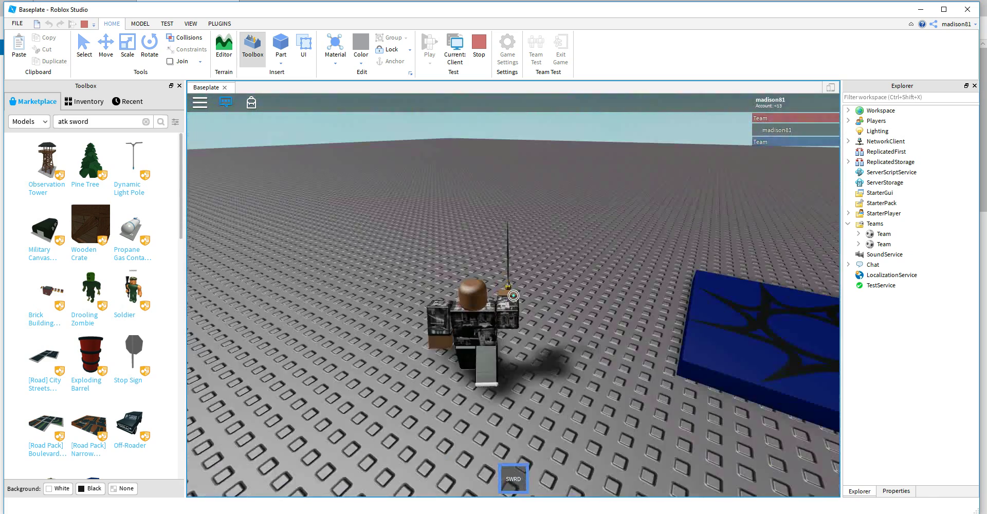
pyautogui.press('shift')
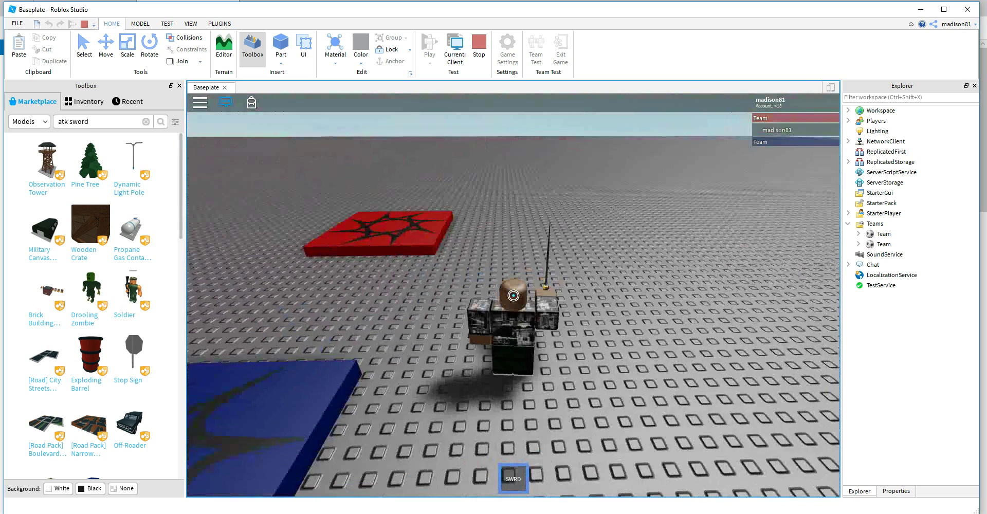
pyautogui.moveTo(379, 349); pyautogui.dragTo(379, 353, button='right')
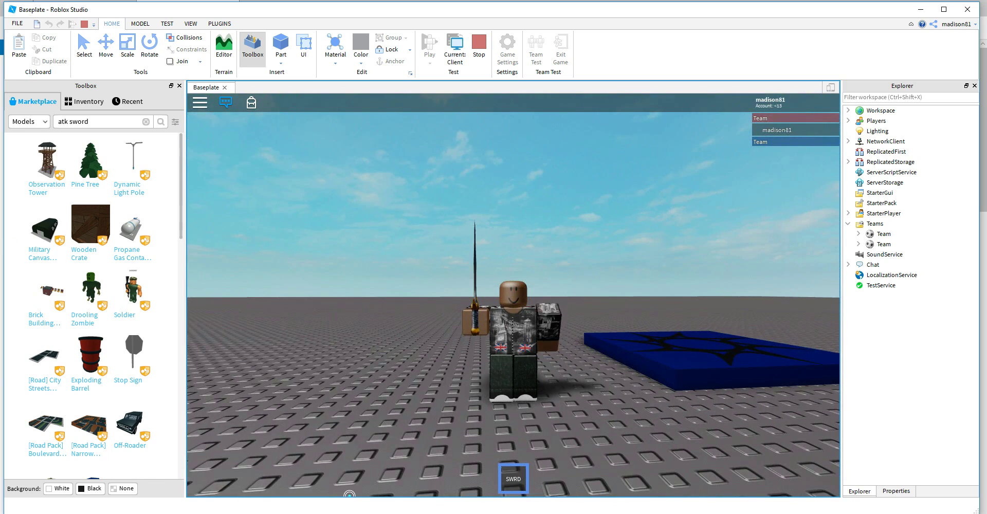
# Replace the Notepad text with the closing note thanking viewers, asking for likes and subscriptions and giving the contact handle
pyautogui.click(355, 513)
pyautogui.moveTo(321, 148); pyautogui.dragTo(158, 80)
pyautogui.hotkey('ctrl', 'v')
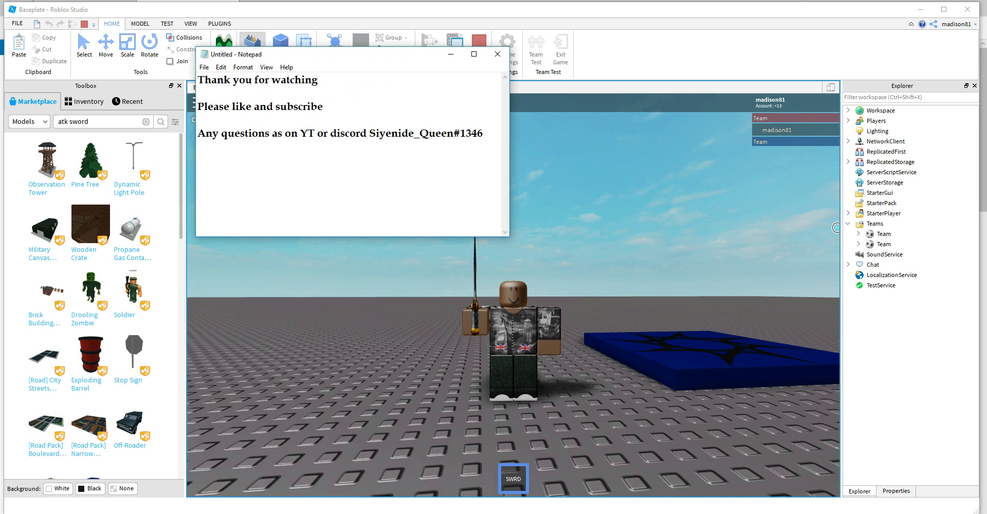
# Stop the play test and start publishing the game to Roblox as a new place
pyautogui.click(837, 228)
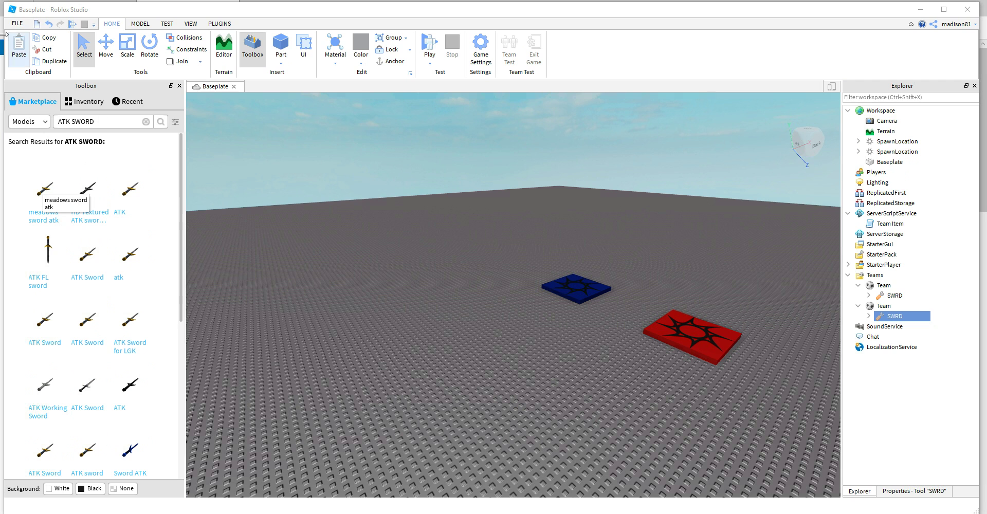
pyautogui.click(19, 25)
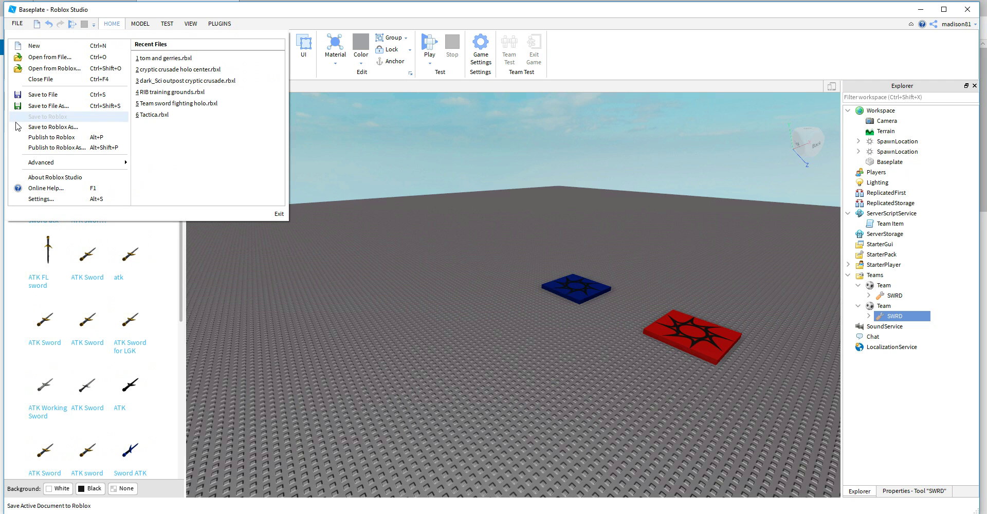
pyautogui.click(41, 139)
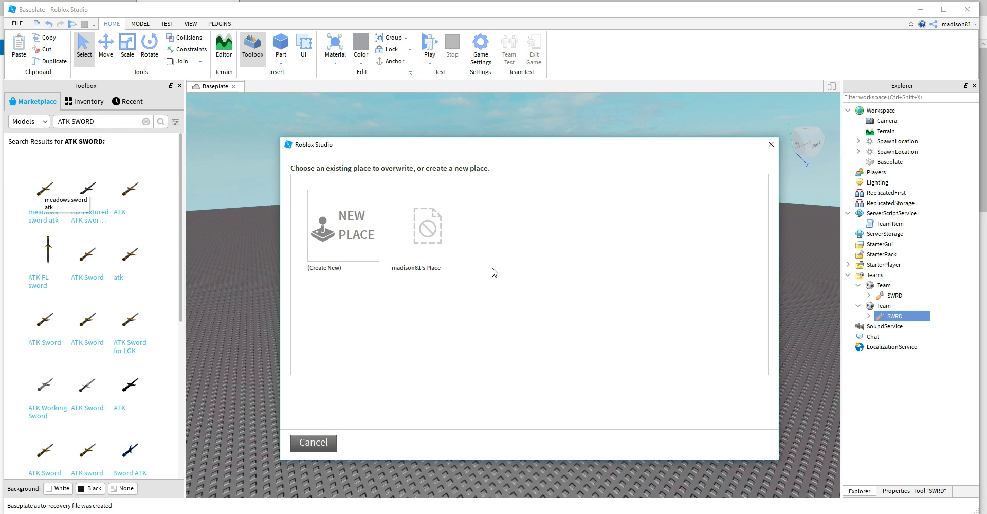
pyautogui.click(349, 231)
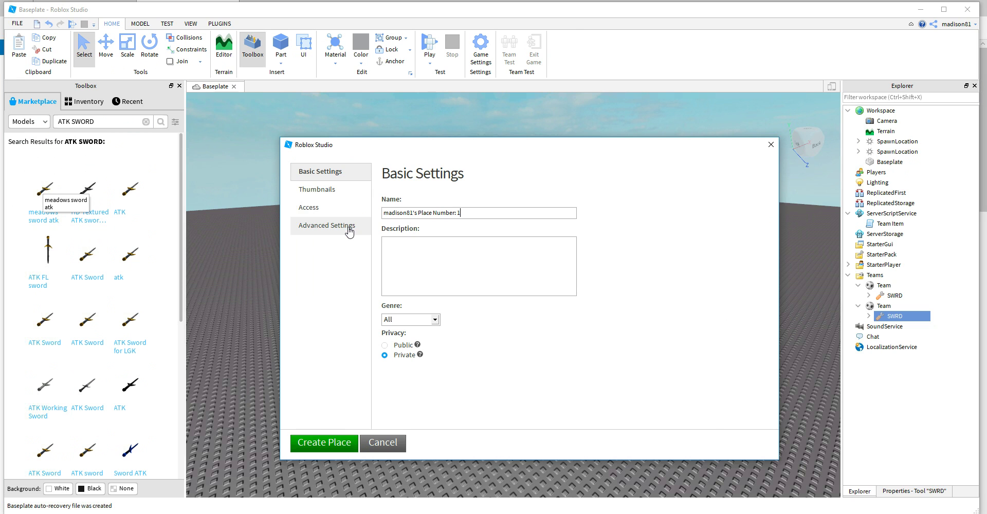
# Name the new place "test place", create it and finish the publishing dialog
pyautogui.moveTo(492, 214); pyautogui.dragTo(373, 214)
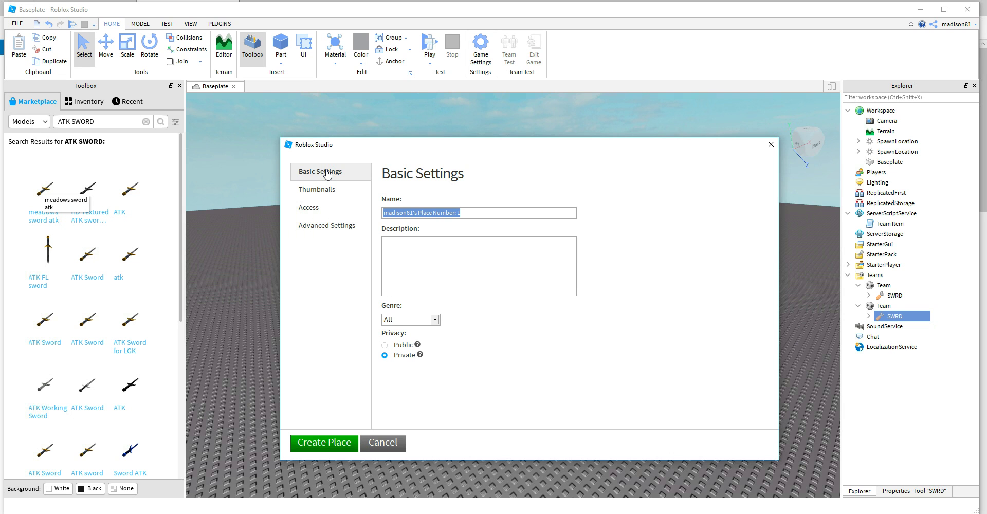
pyautogui.write('test place')
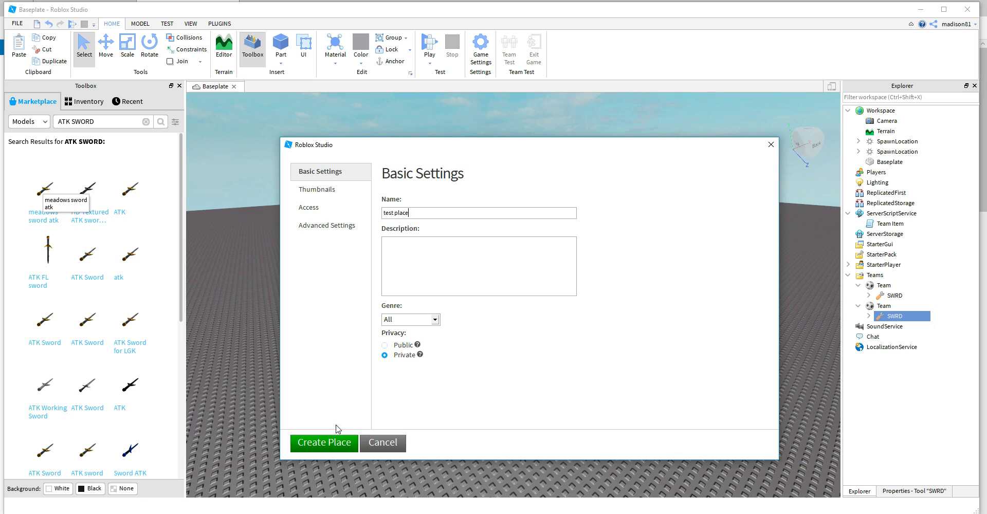
pyautogui.click(334, 444)
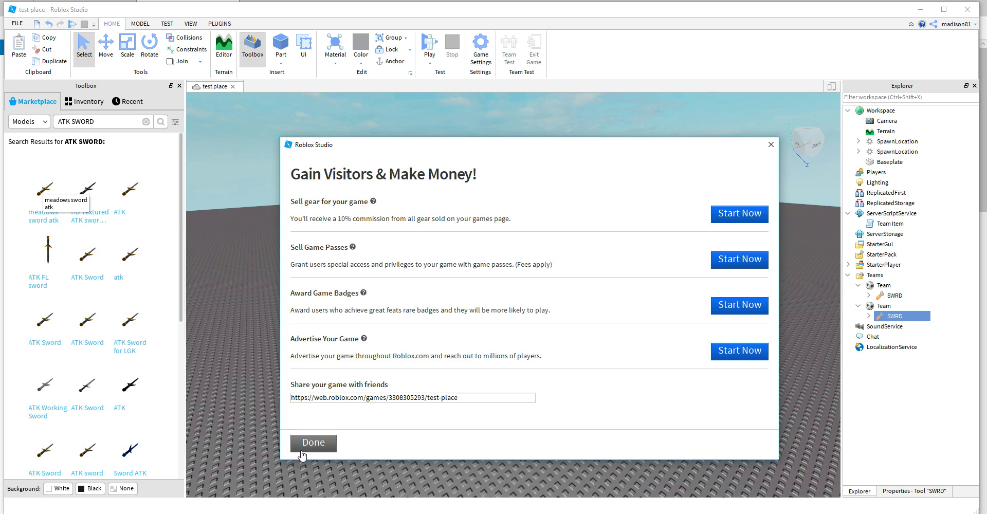
pyautogui.click(311, 447)
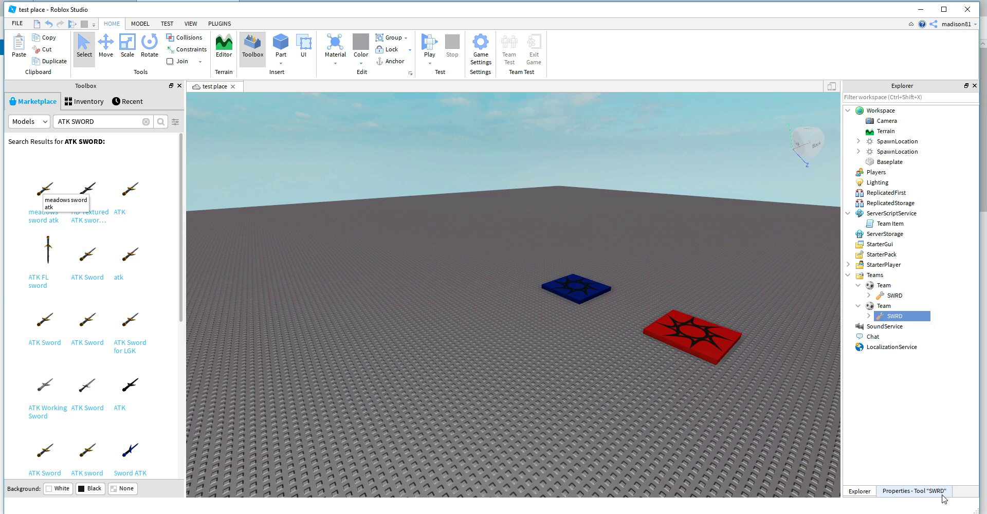